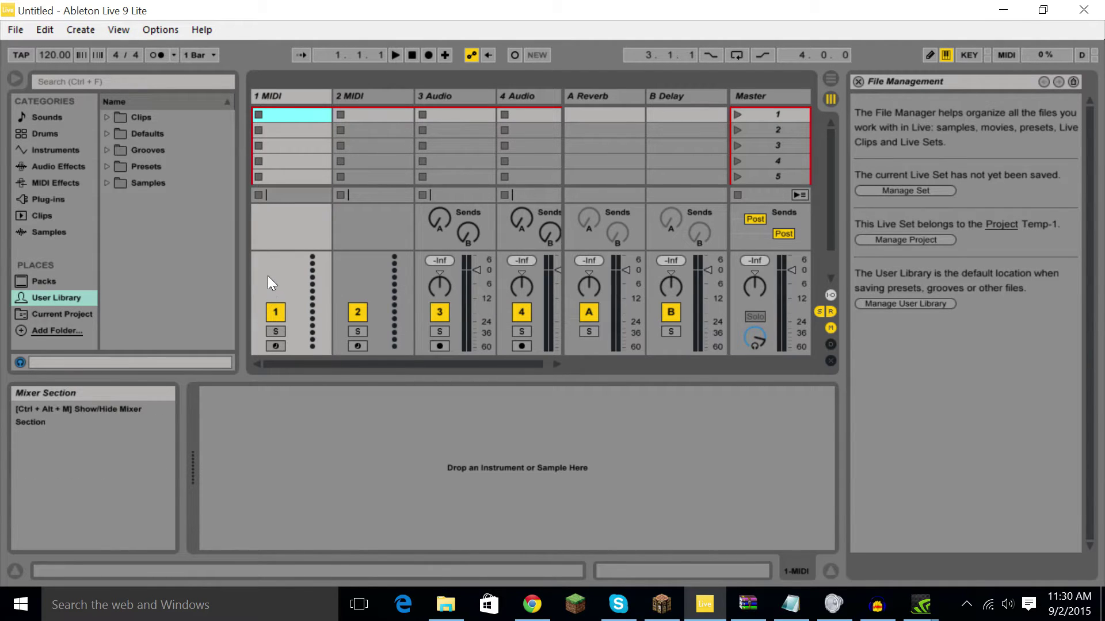
# Step: Delete the 2 MIDI track, check the 2 Audio track's options, and list the drum presets
pyautogui.rightClick(384, 98)
pyautogui.click(430, 147)
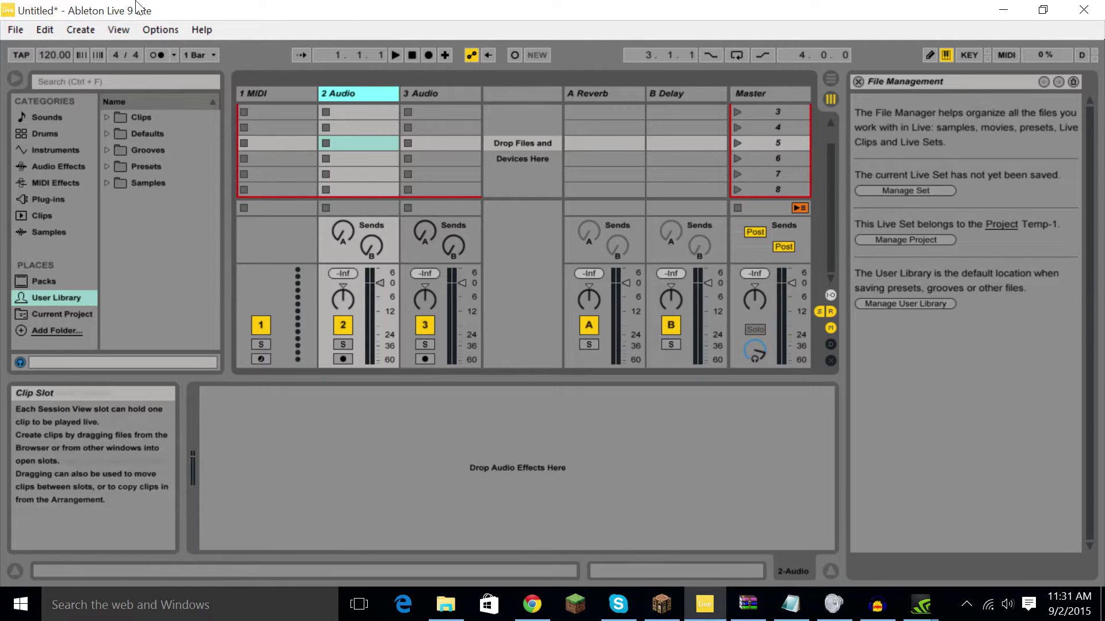
pyautogui.rightClick(369, 96)
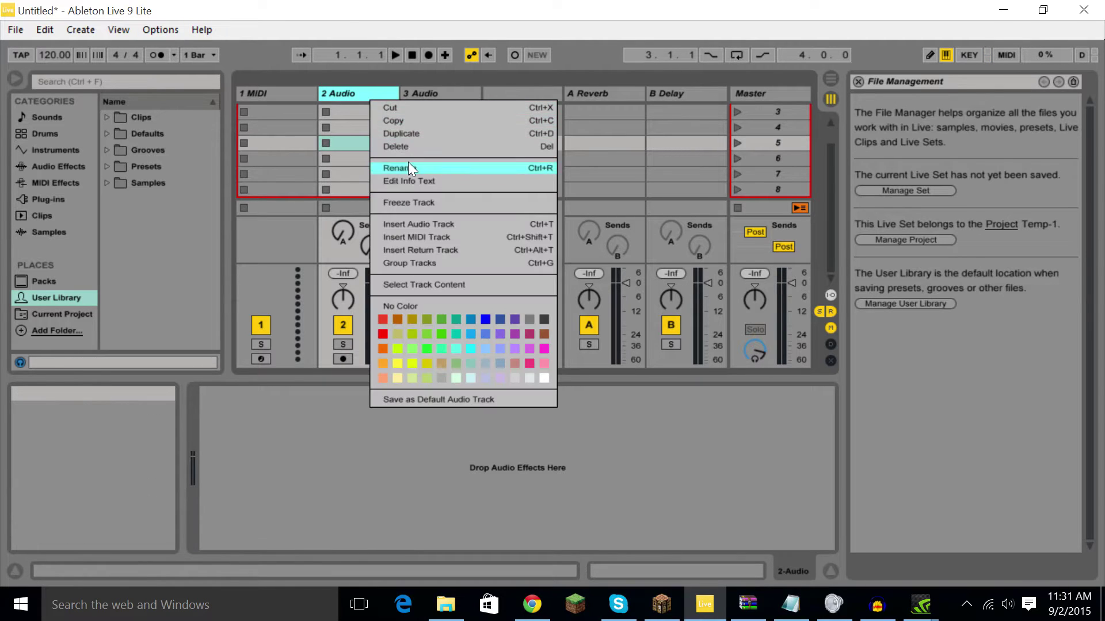
pyautogui.press('Escape')
pyautogui.rightClick(343, 93)
pyautogui.press('Escape')
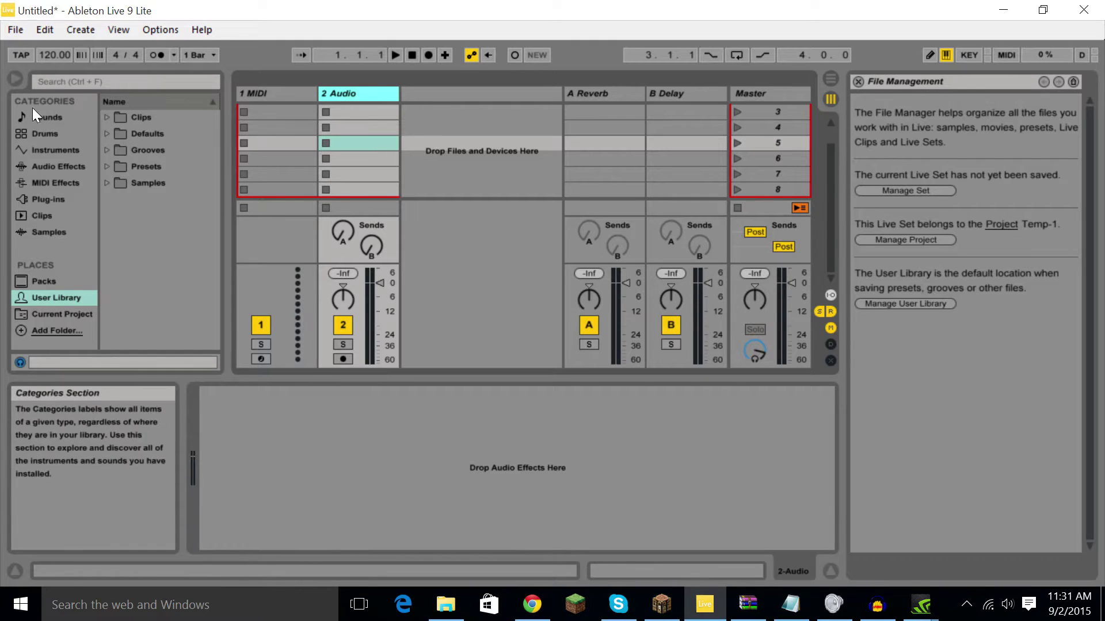
pyautogui.click(45, 133)
# Step: Drag in an Instrument Rack to create the 2 Instrument track, then show Arrangement routing
pyautogui.moveTo(153, 133); pyautogui.dragTo(337, 99)
pyautogui.click(52, 148)
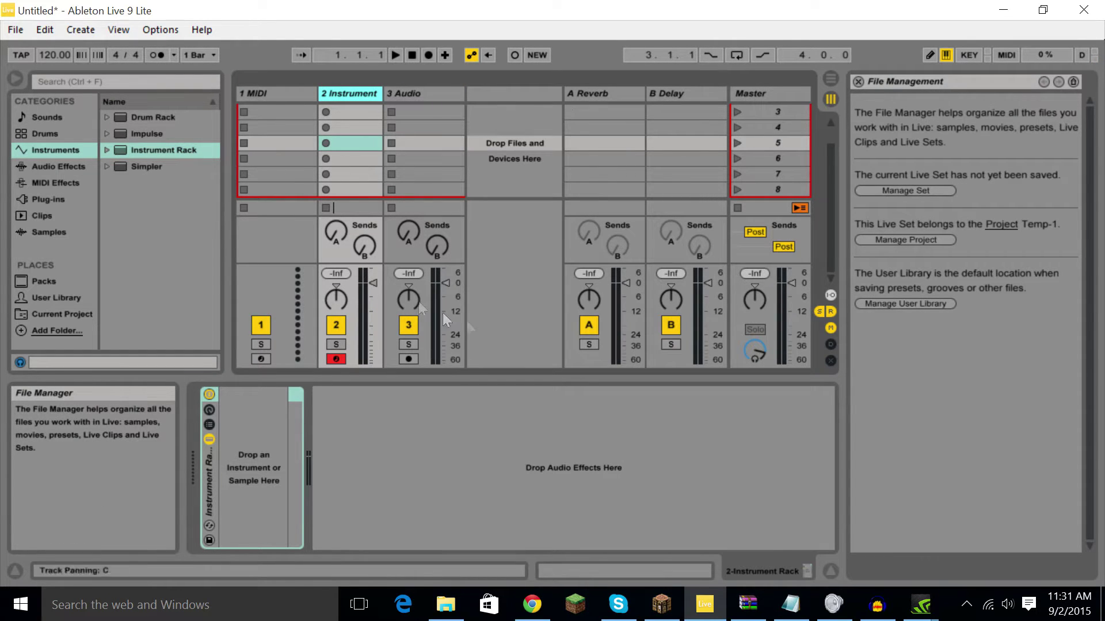
pyautogui.click(831, 80)
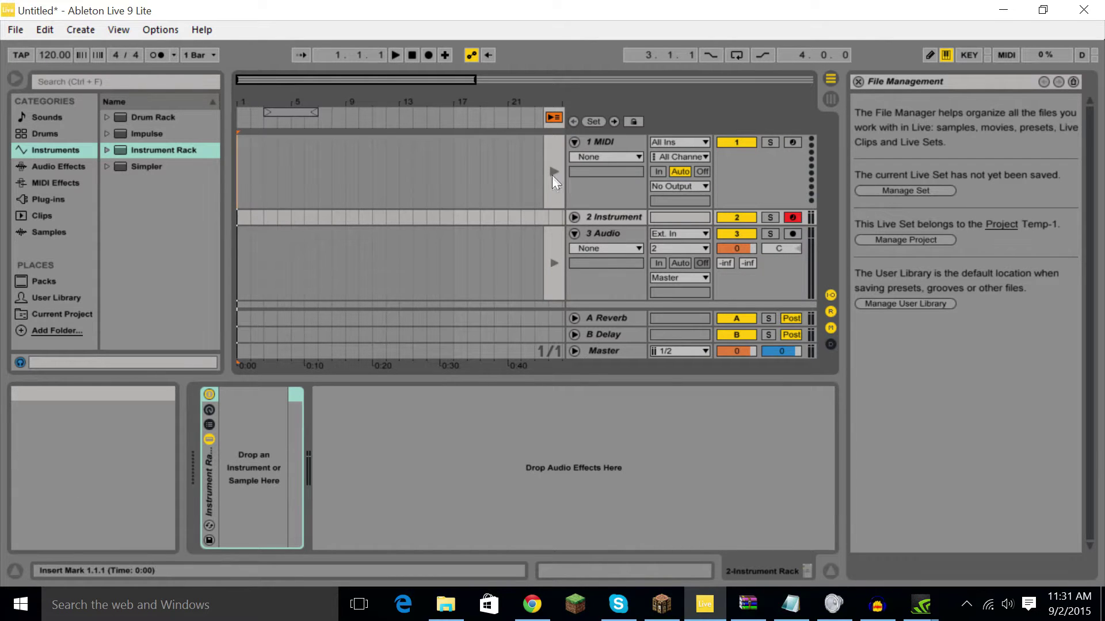
pyautogui.click(574, 217)
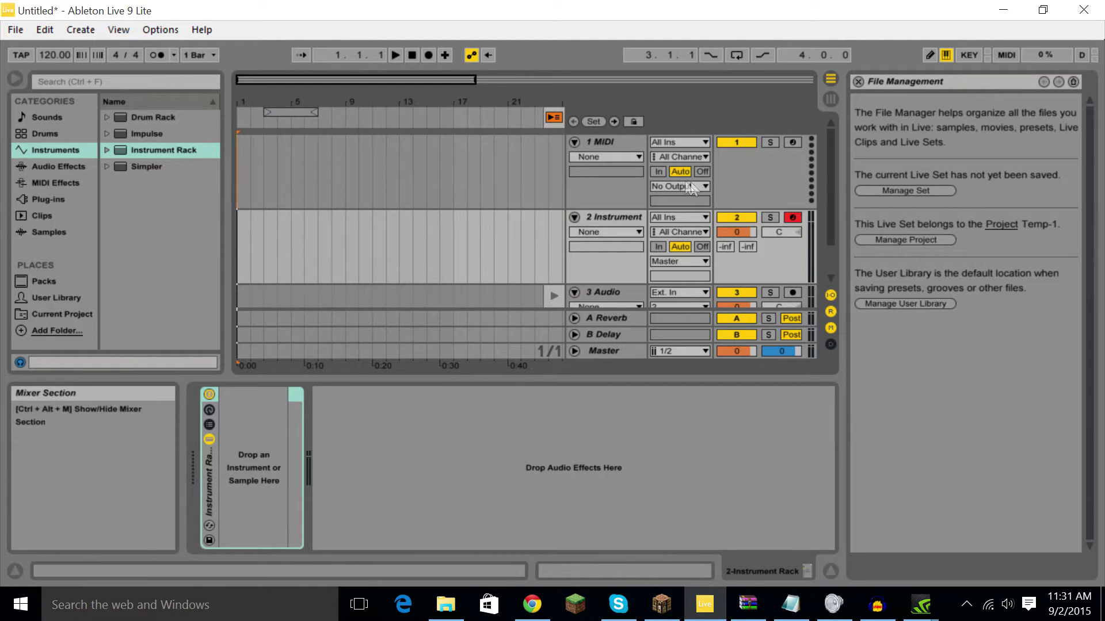
# Step: Set 1 MIDI to monitor In, with Launchpad as both its input and output
pyautogui.click(658, 172)
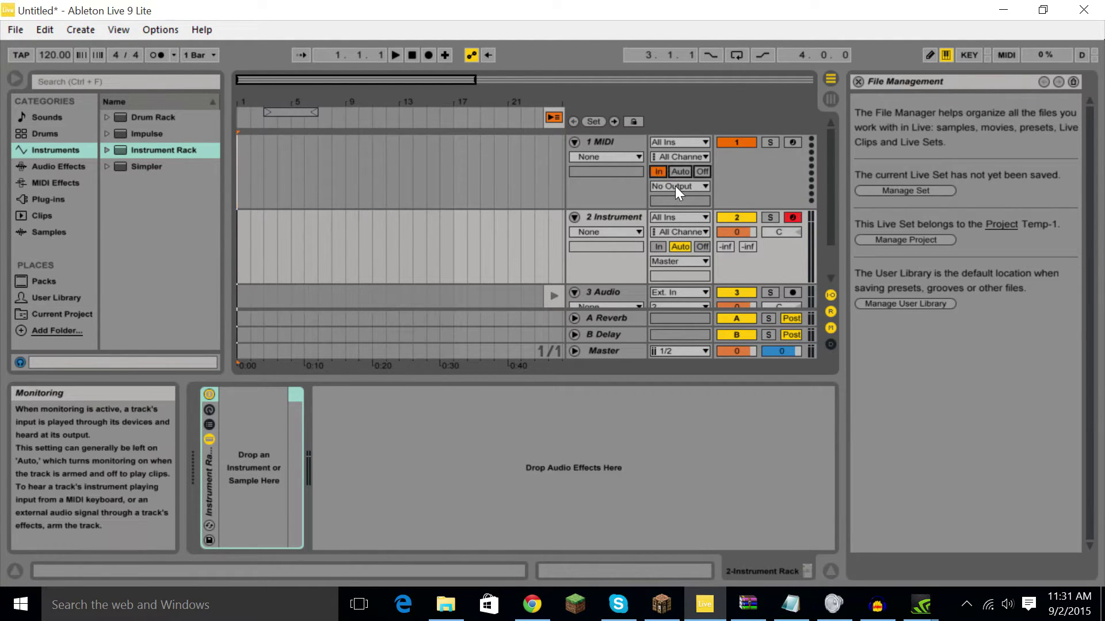
pyautogui.click(675, 186)
pyautogui.click(692, 195)
pyautogui.click(688, 144)
pyautogui.click(693, 176)
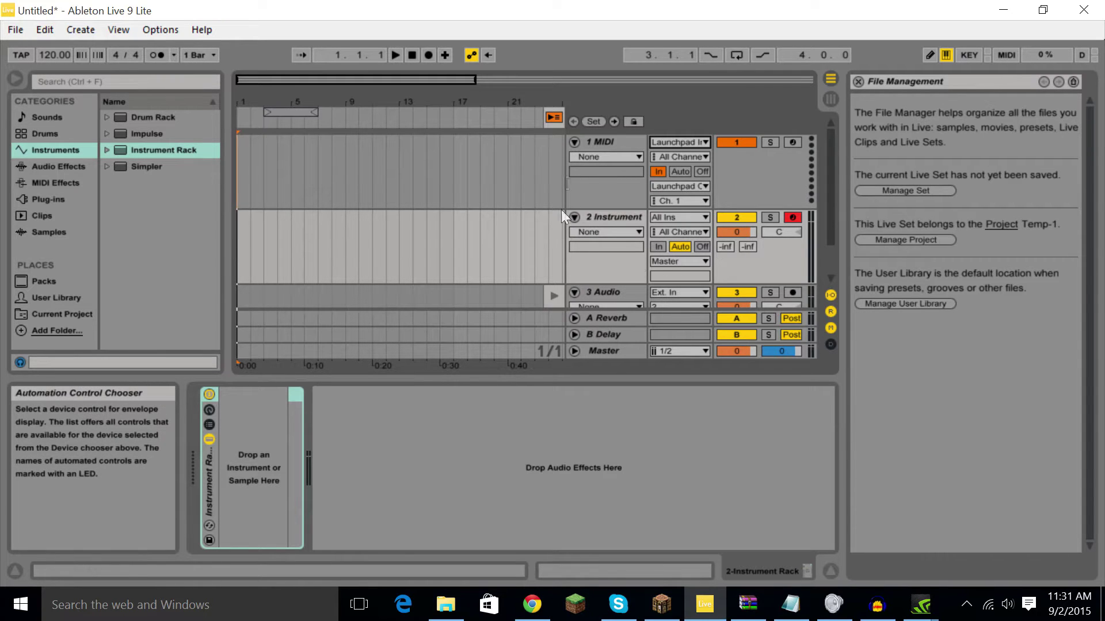
pyautogui.scroll(-2, 639, 290)
pyautogui.scroll(2, 561, 275)
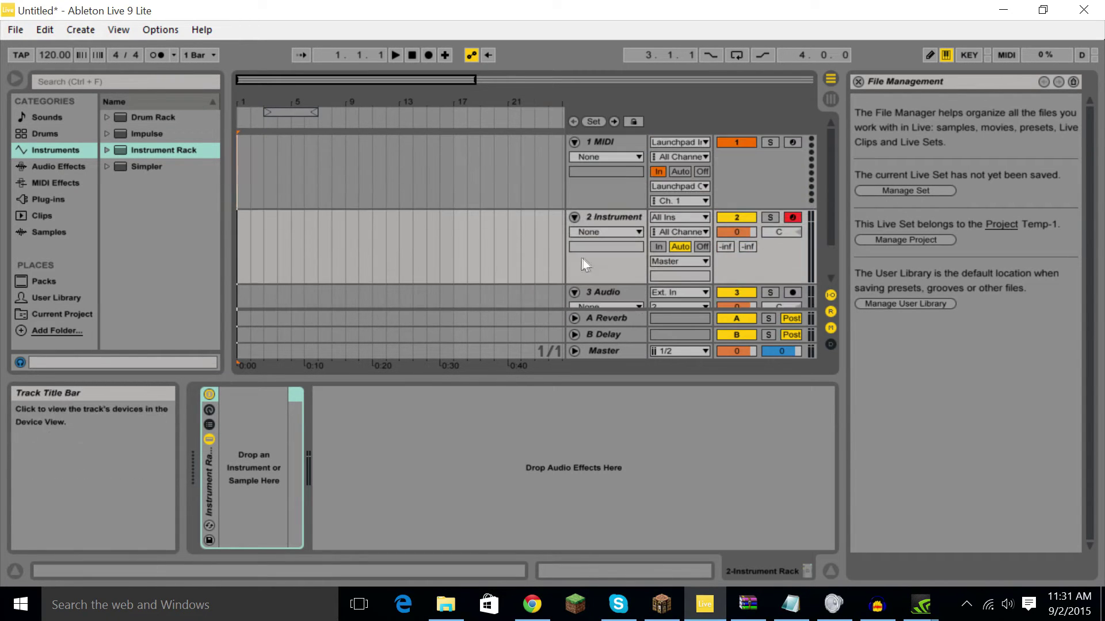
pyautogui.click(626, 216)
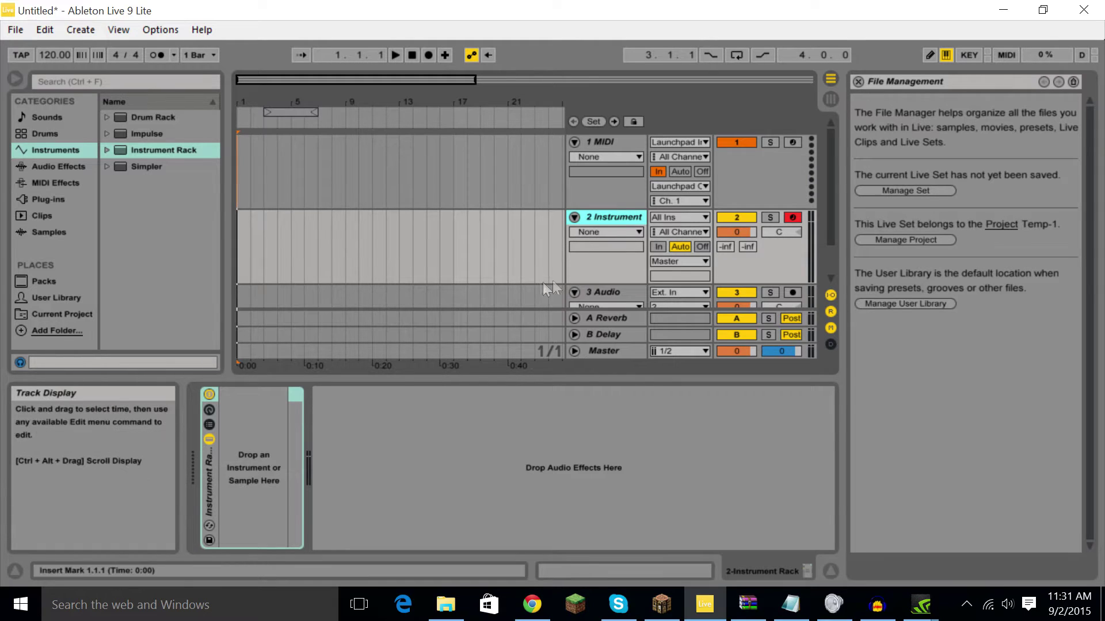
# Step: Show the Instrument Rack's chain list and its eight macro knobs
pyautogui.click(210, 424)
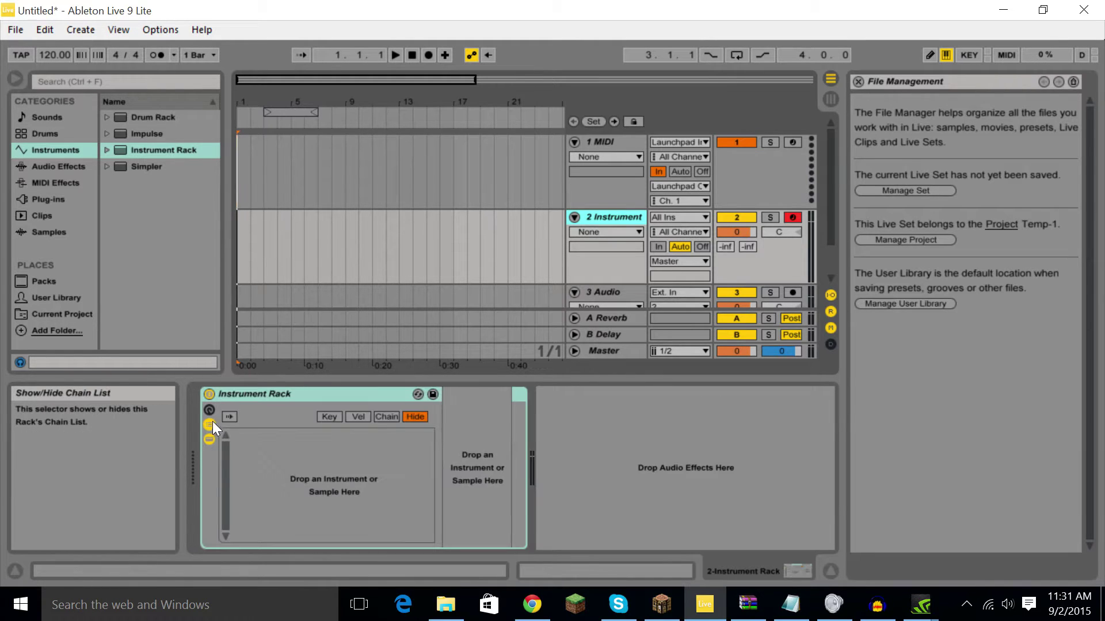
pyautogui.click(209, 410)
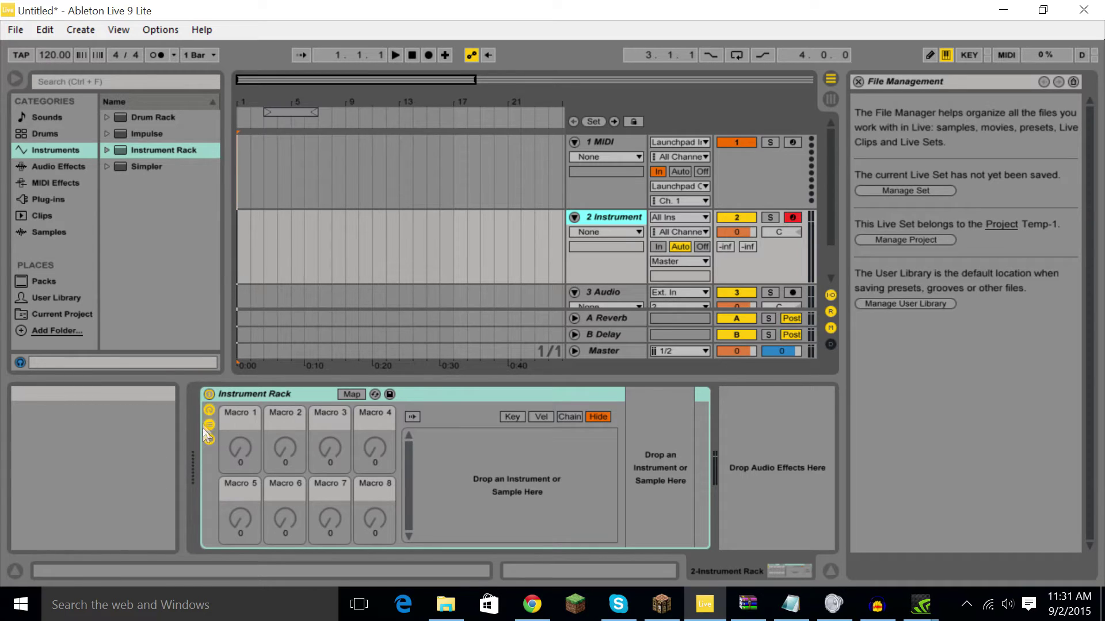
pyautogui.click(208, 426)
pyautogui.click(210, 411)
pyautogui.click(210, 423)
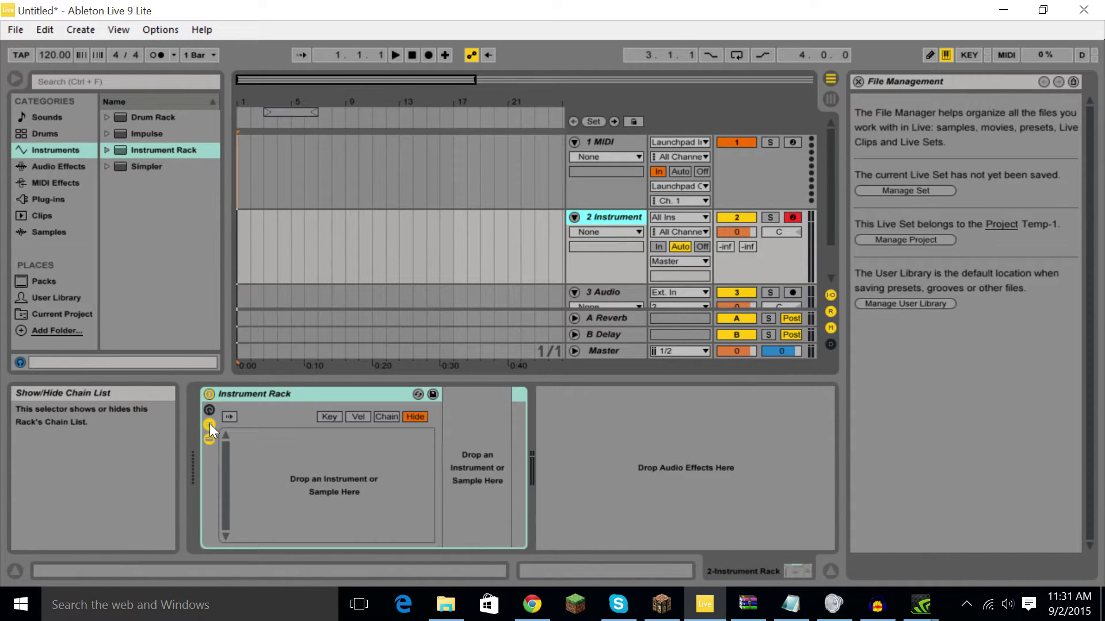
pyautogui.click(209, 410)
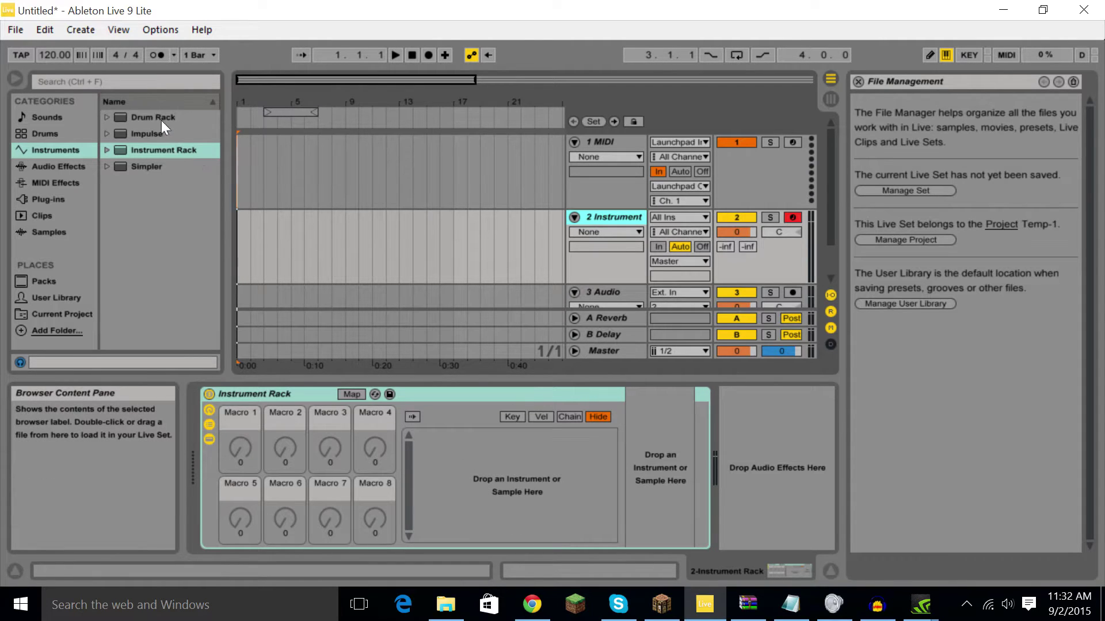
# Step: Load five Drum Rack chains into the Instrument Rack's chain list
pyautogui.moveTo(161, 120); pyautogui.dragTo(467, 443)
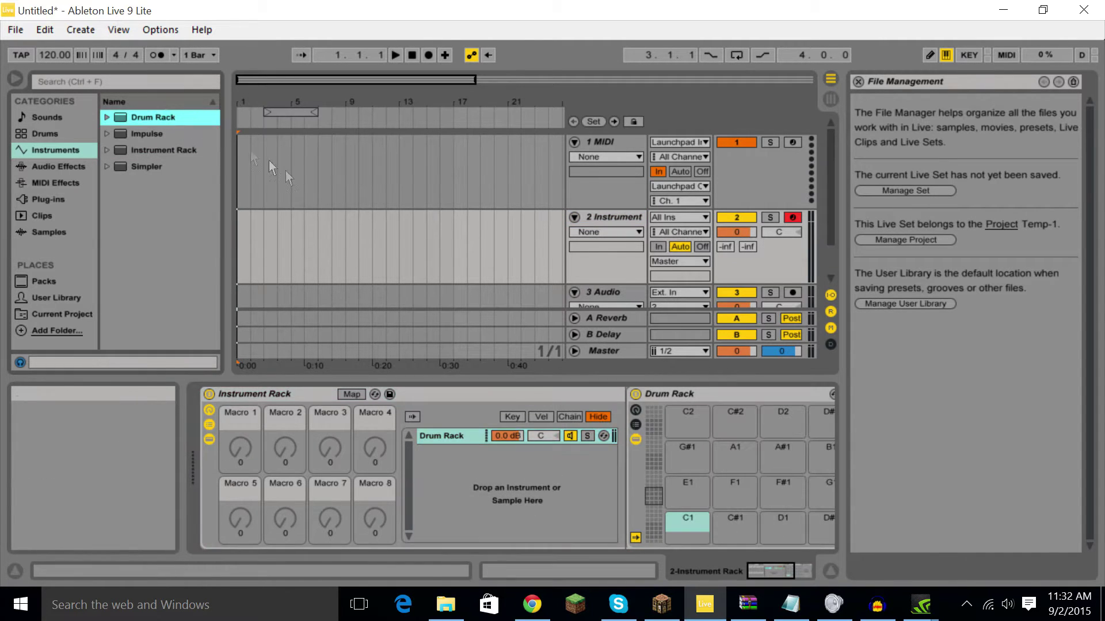
pyautogui.moveTo(134, 114); pyautogui.dragTo(437, 469)
pyautogui.moveTo(146, 115); pyautogui.dragTo(518, 510)
pyautogui.moveTo(144, 117); pyautogui.dragTo(521, 521)
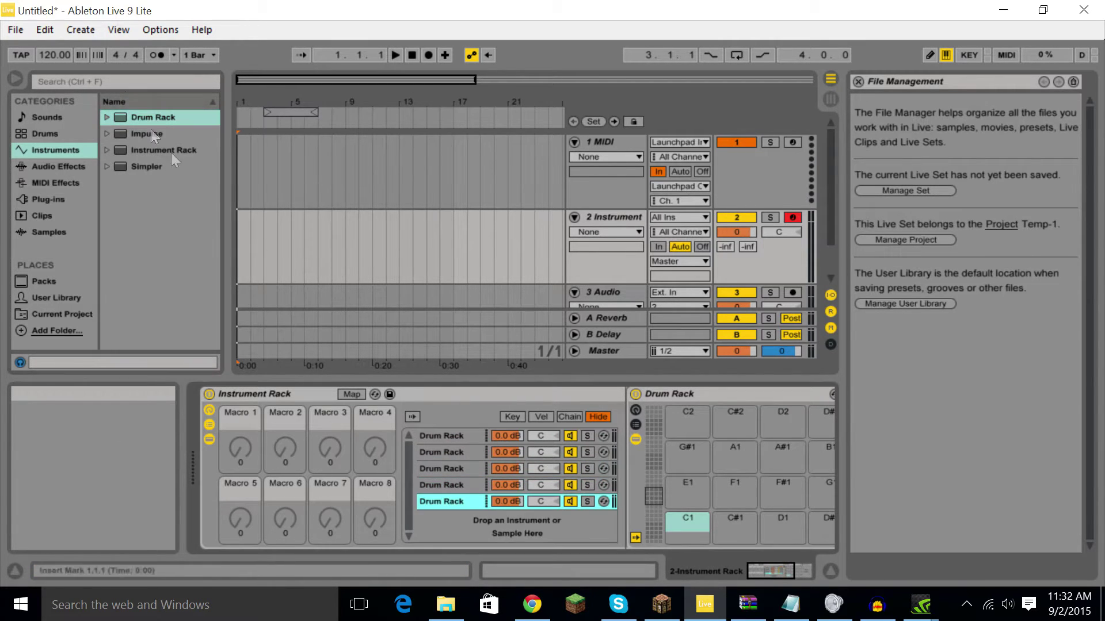
pyautogui.moveTo(139, 122); pyautogui.dragTo(524, 521)
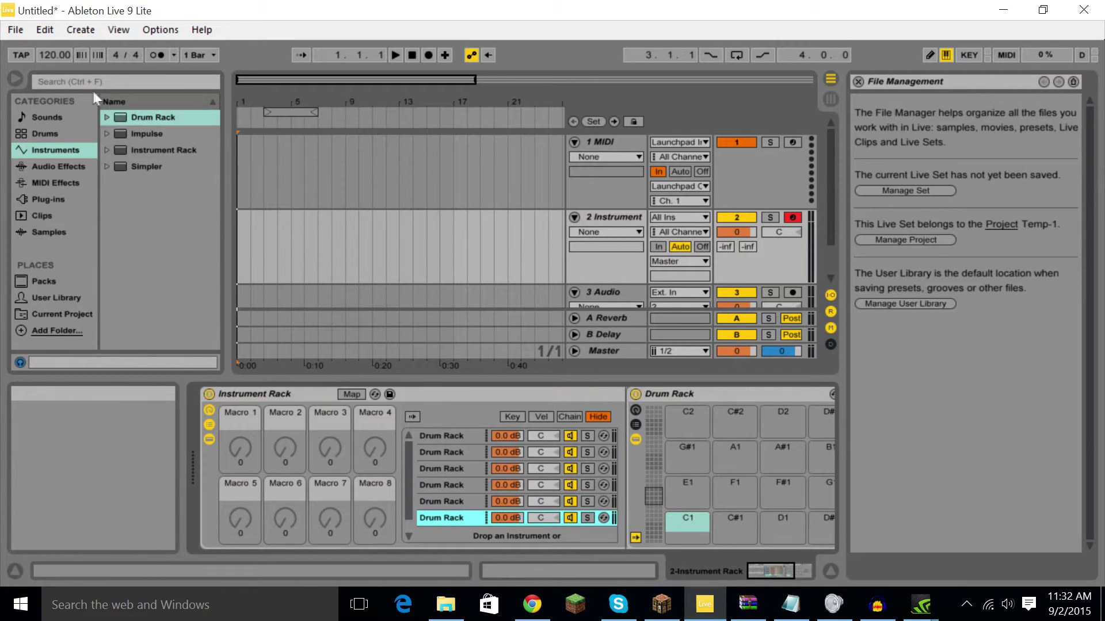
# Step: Add one more Drum Rack chain and open the chain selector zone editor
pyautogui.hotkey('shift', 'Tab')
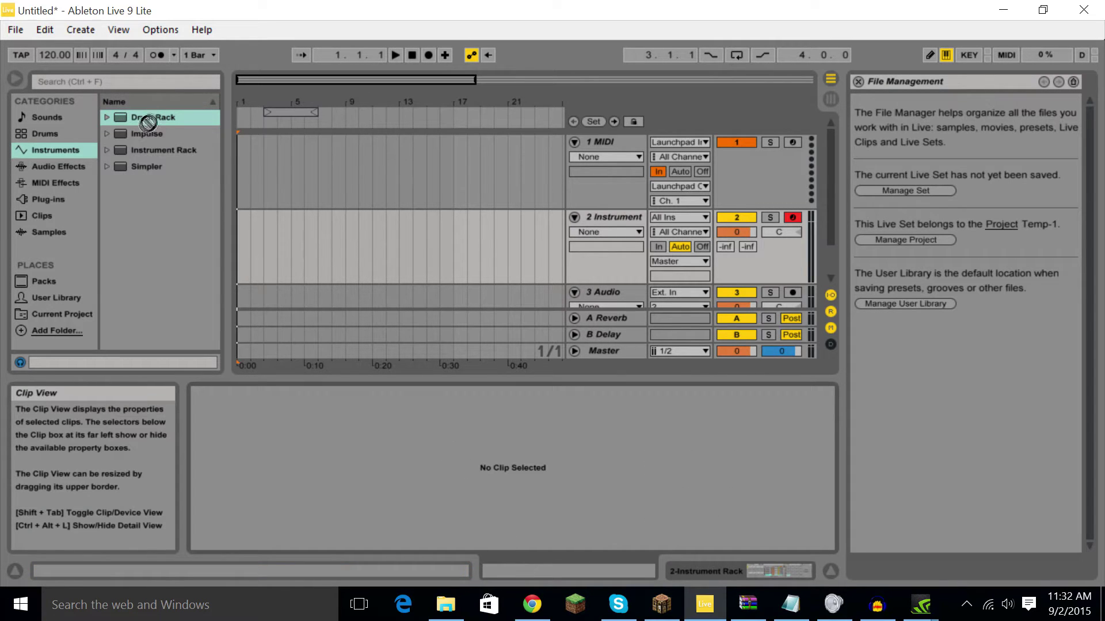
pyautogui.click(609, 216)
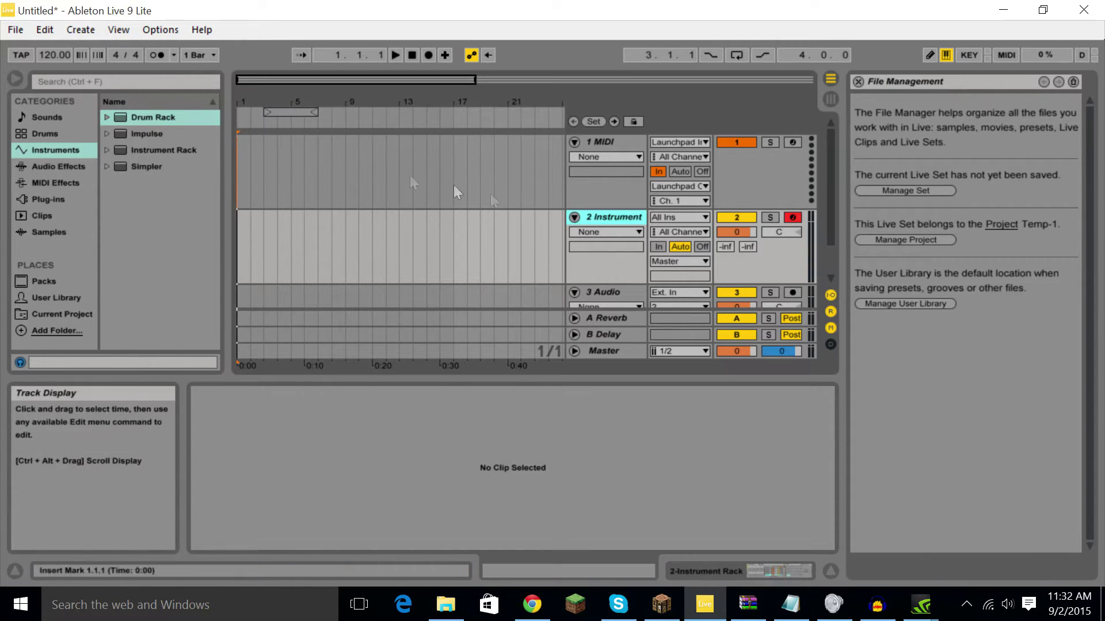
pyautogui.doubleClick(603, 219)
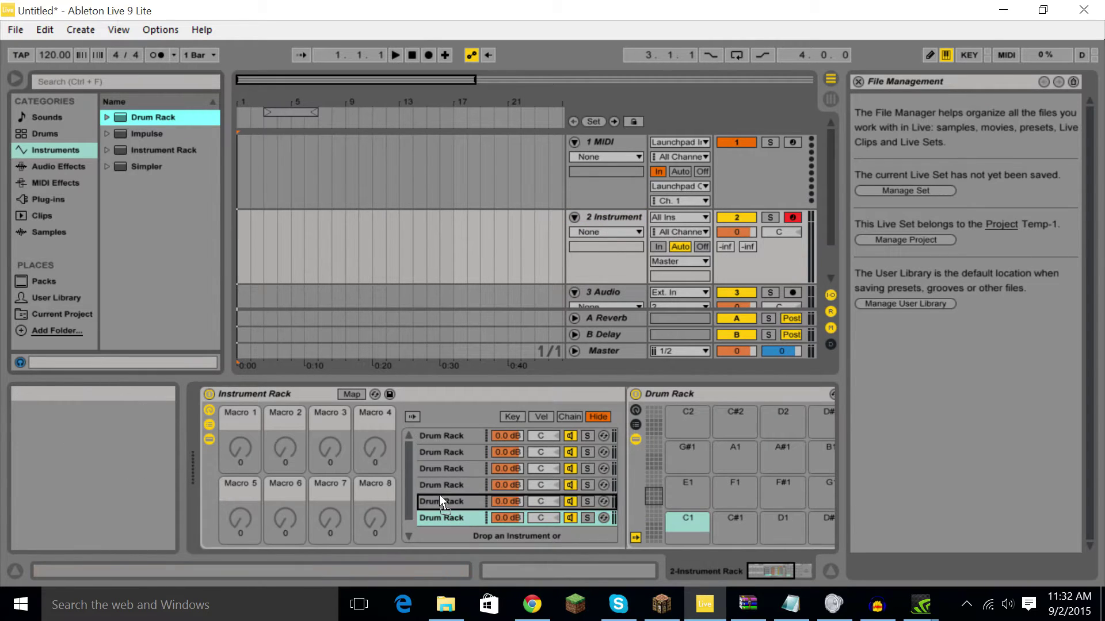
pyautogui.scroll(-2, 468, 532)
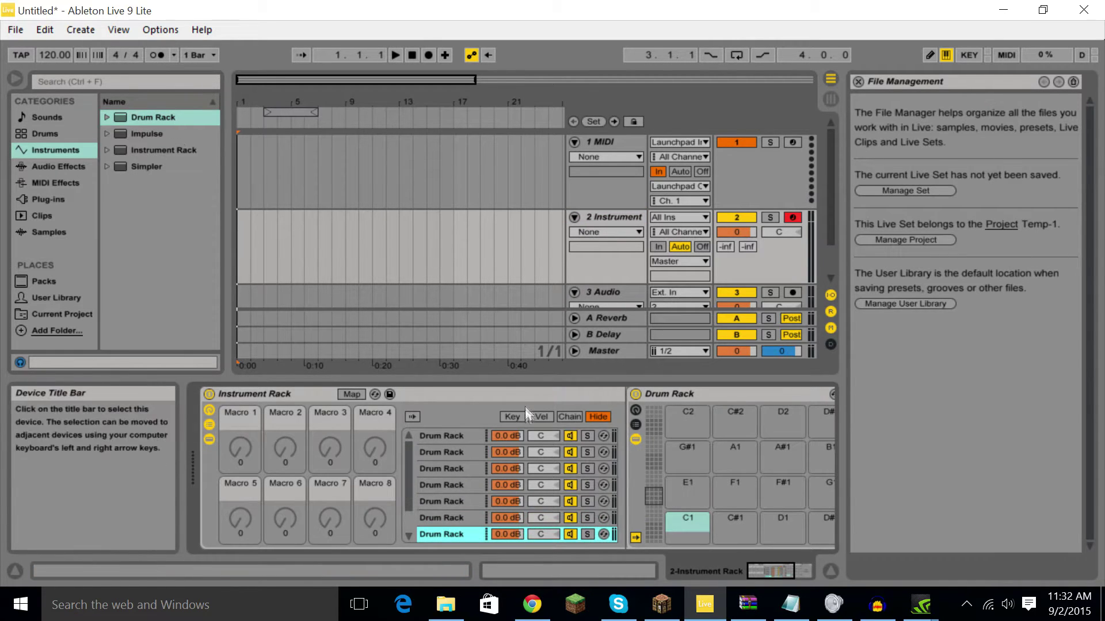
pyautogui.moveTo(151, 118); pyautogui.dragTo(507, 535)
pyautogui.click(570, 418)
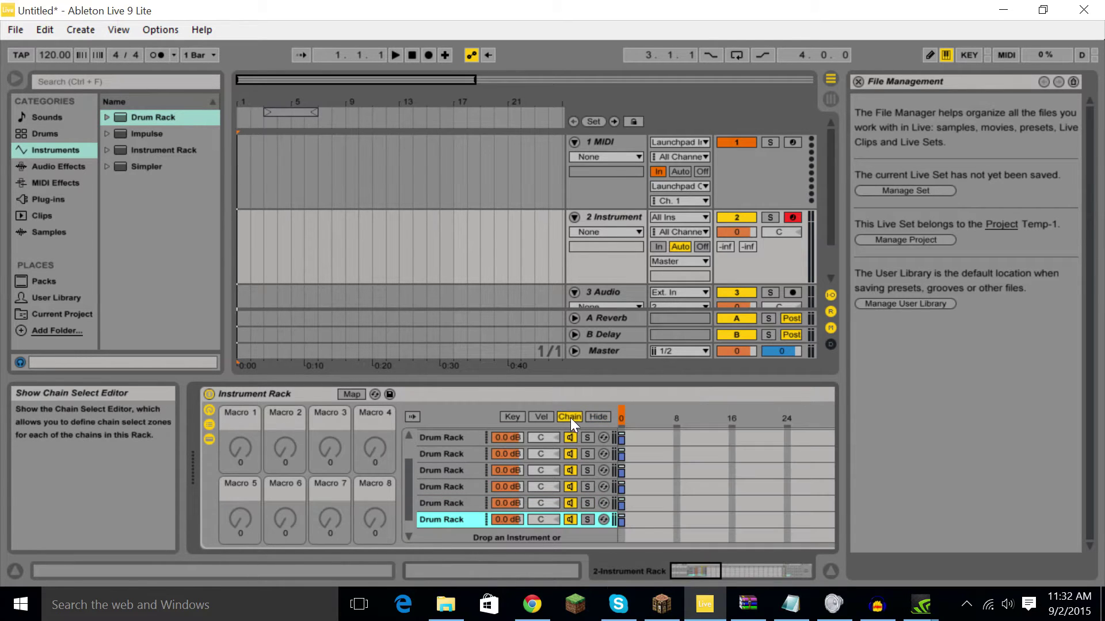
# Step: Map the chain selector to Macro 1, named Chain Selector, and enable MIDI Map Mode
pyautogui.click(622, 413)
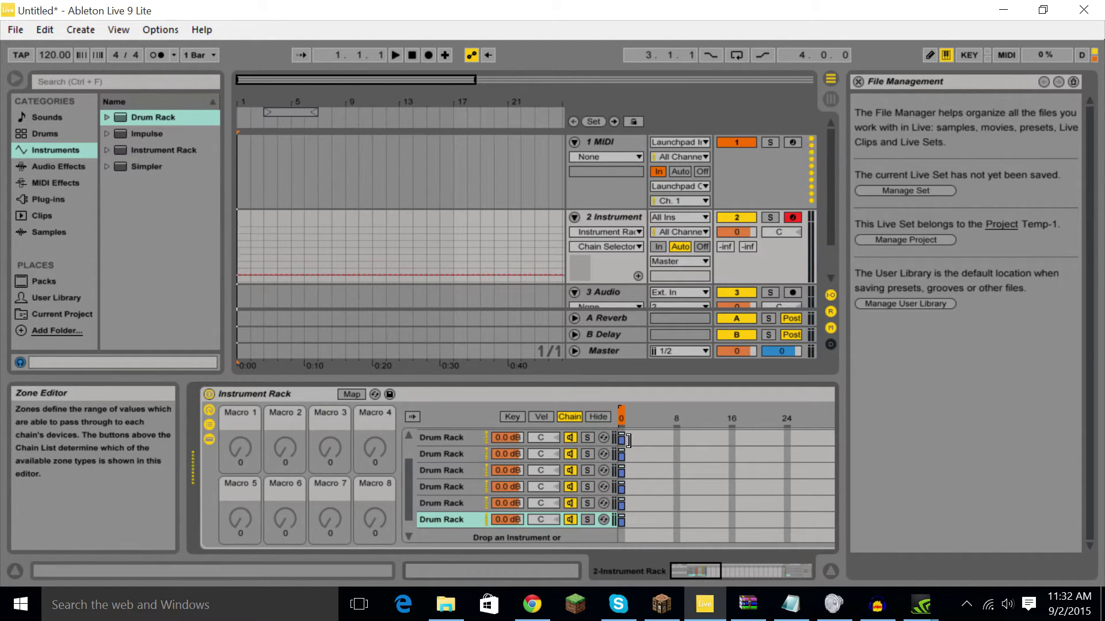
pyautogui.scroll(2, 626, 453)
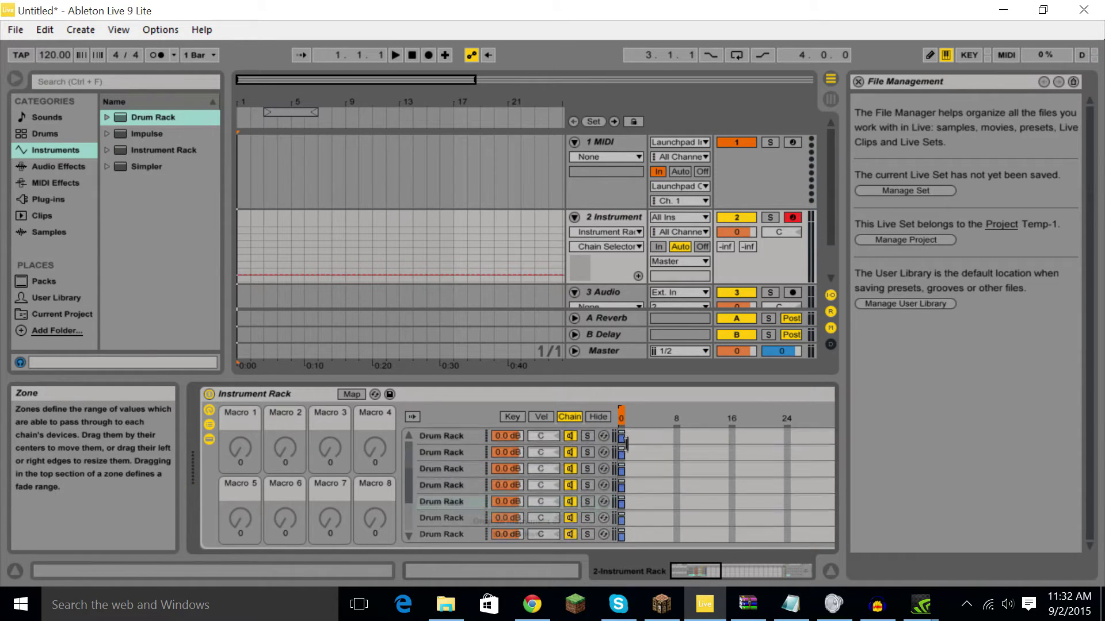
pyautogui.rightClick(620, 416)
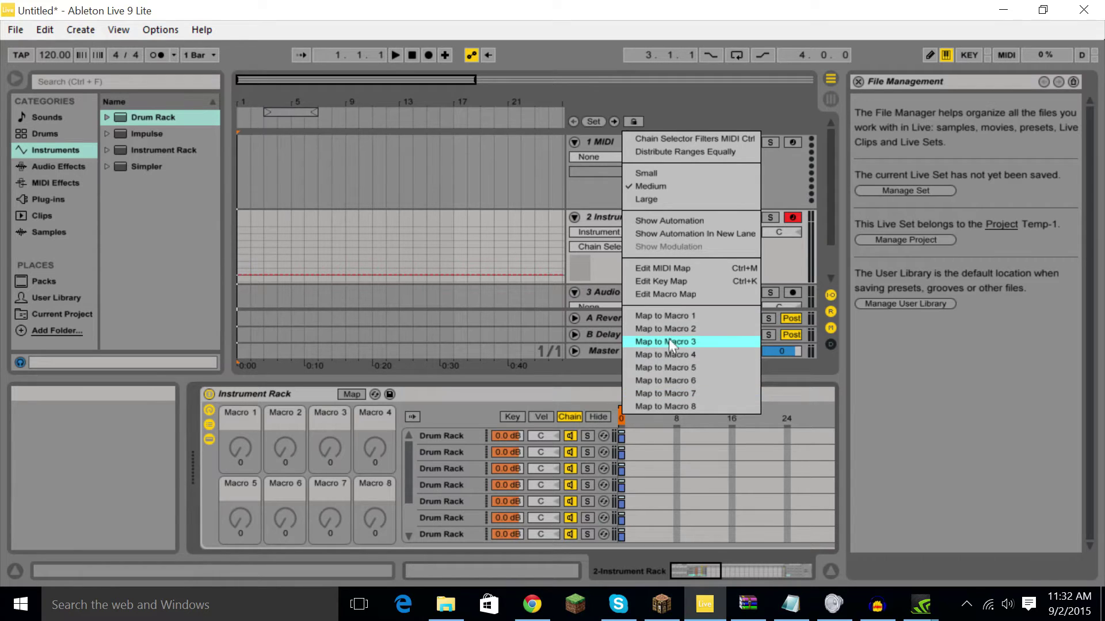
pyautogui.click(668, 318)
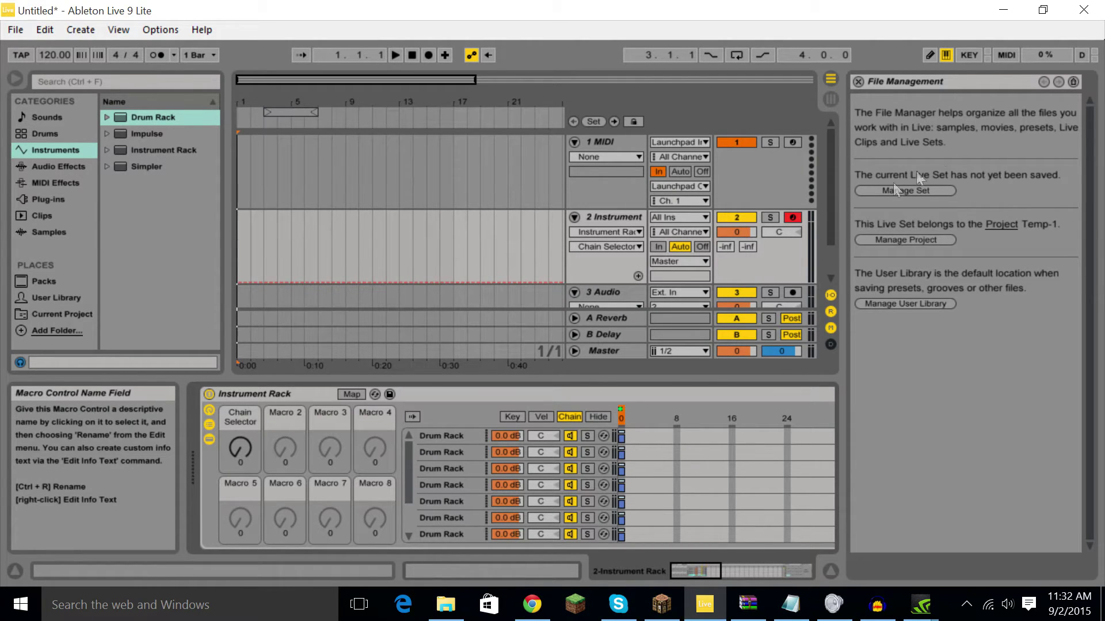
pyautogui.click(1007, 56)
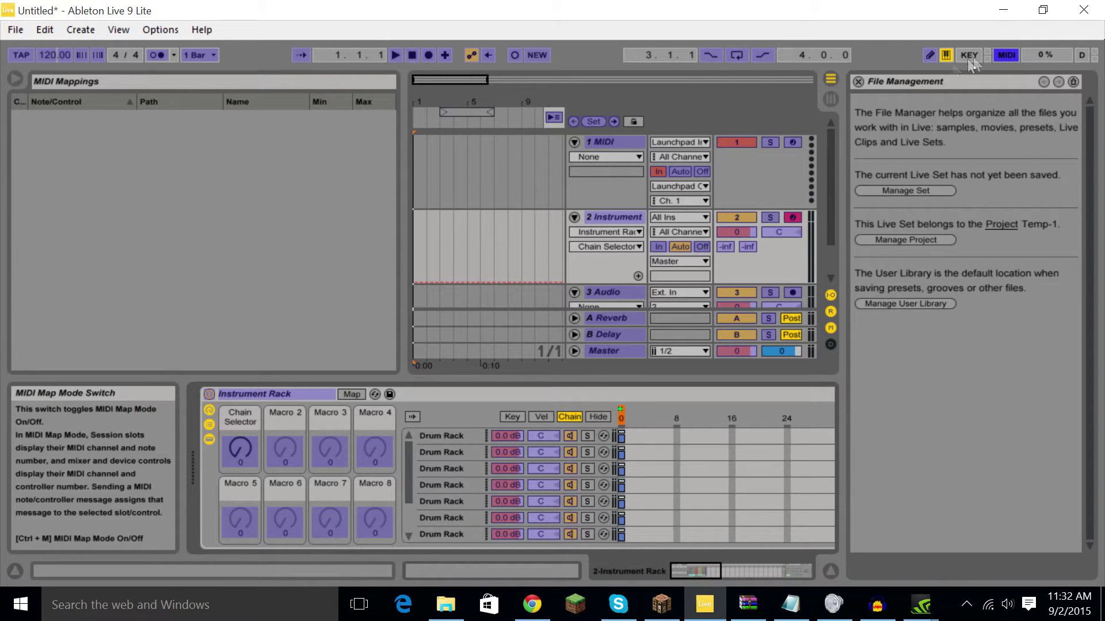
# Step: Map Launchpad notes E6:B6 on channel 5 to the Chain Selector macro with Max 7
pyautogui.click(244, 447)
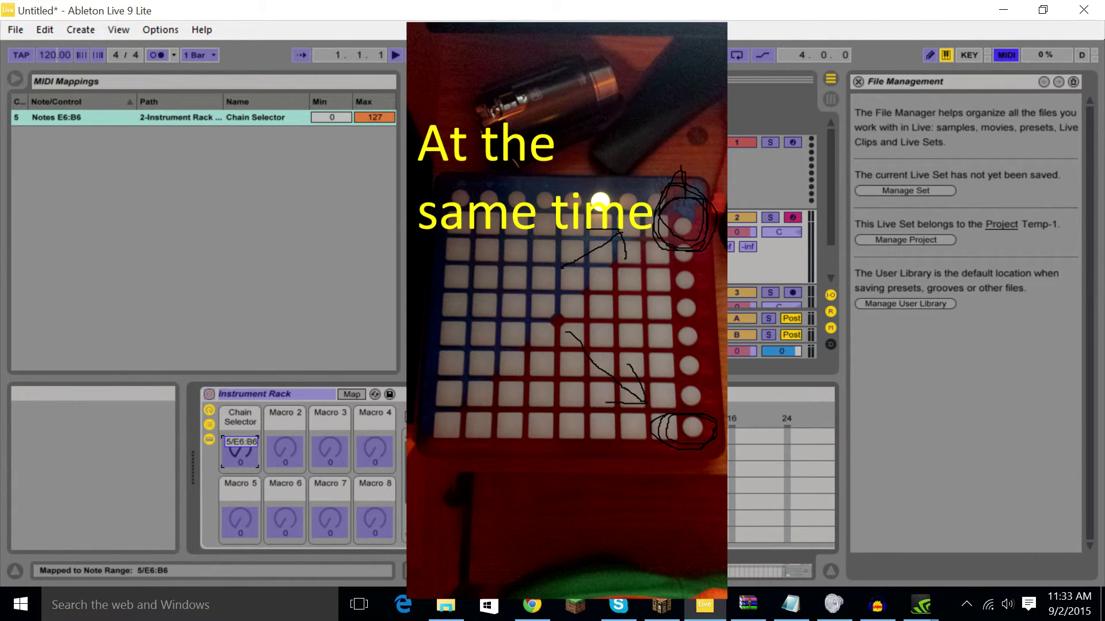
pyautogui.click(383, 119)
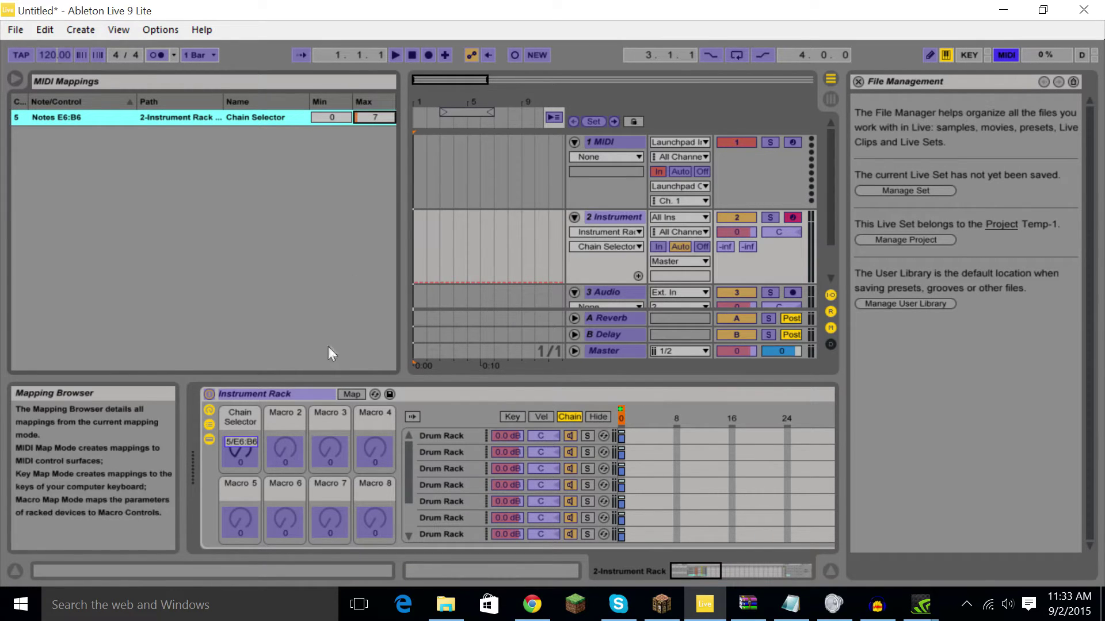
pyautogui.click(1006, 55)
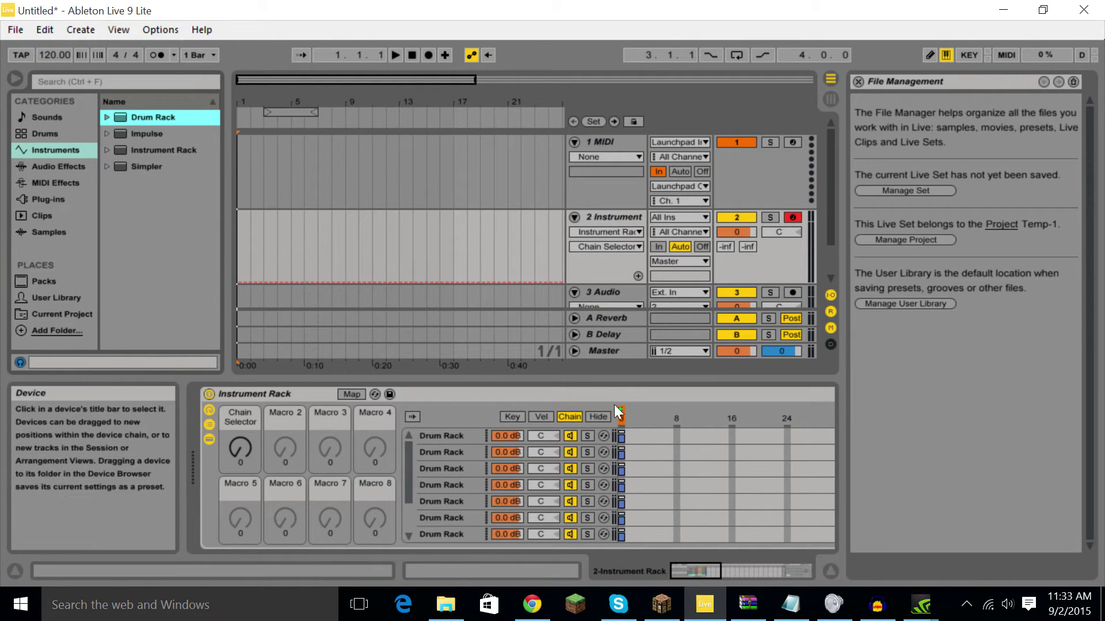
# Step: Try the chain selector at values 1 and 3, then move the second chain's zone to 1
pyautogui.moveTo(620, 412); pyautogui.dragTo(646, 427)
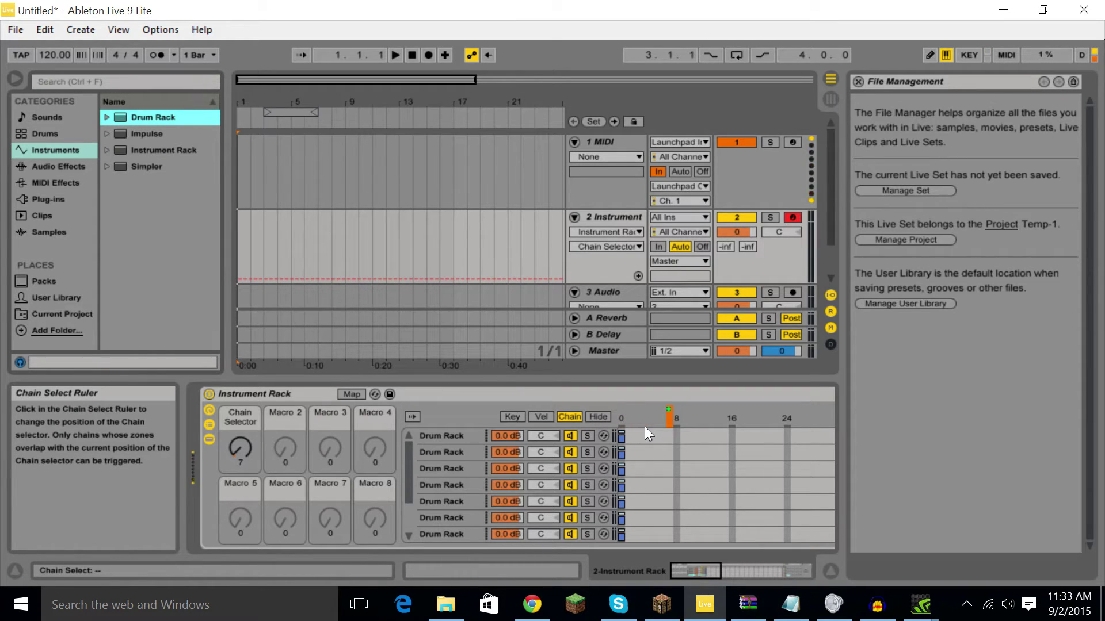
pyautogui.click(645, 419)
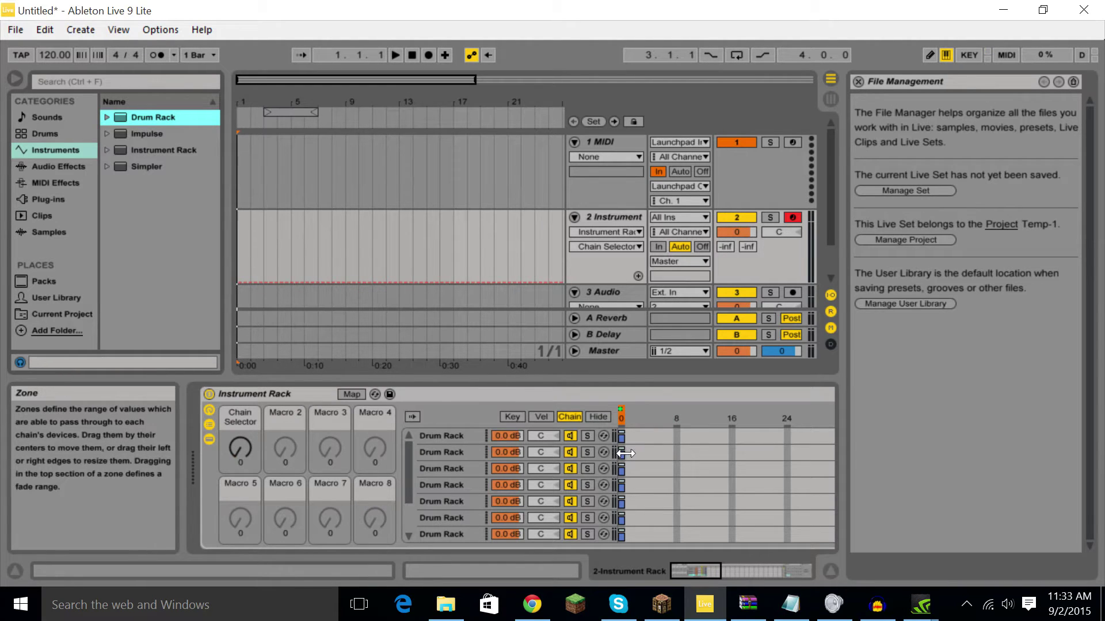
pyautogui.moveTo(621, 452); pyautogui.dragTo(650, 520)
# Step: Shift the third Drum Rack chain's zone one step higher on the chain ruler
pyautogui.scroll(-3, 634, 521)
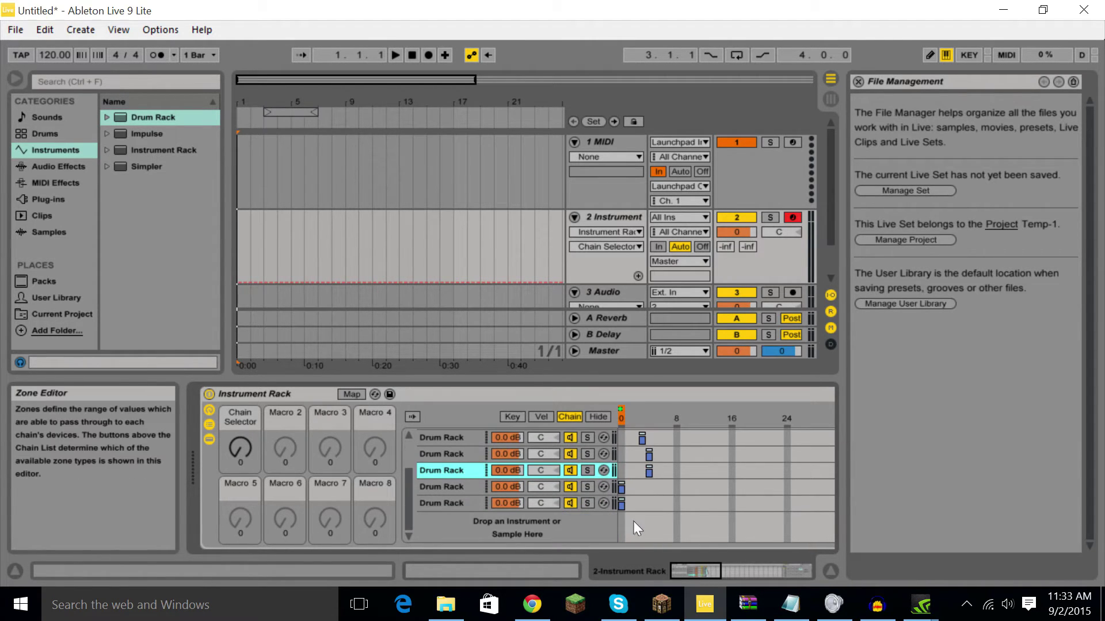
pyautogui.moveTo(648, 471); pyautogui.dragTo(672, 502)
pyautogui.scroll(3, 650, 461)
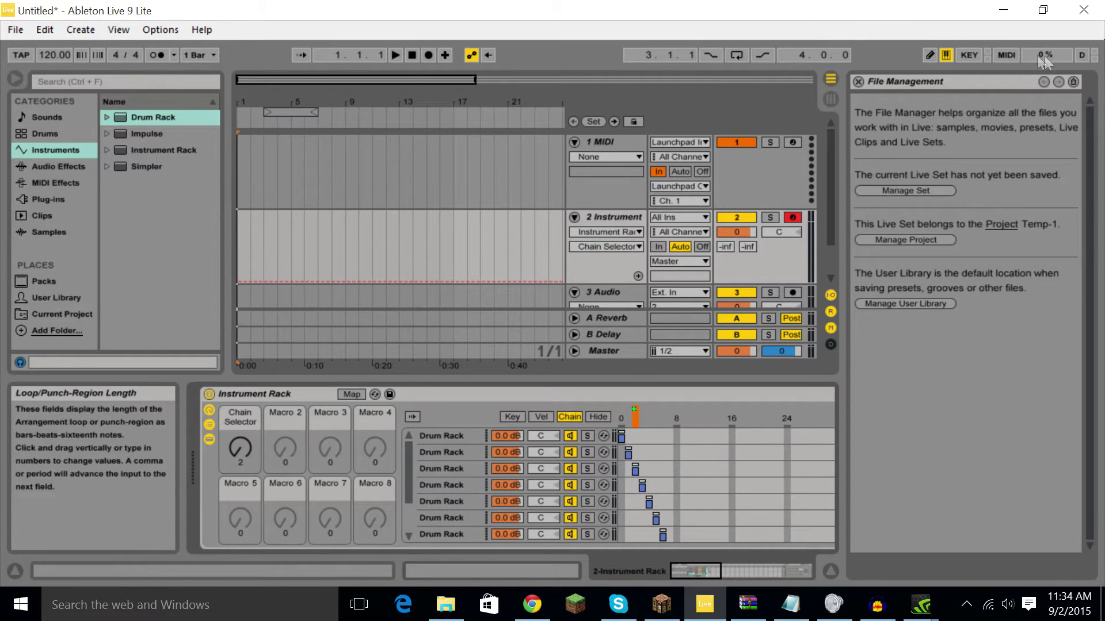
# Step: Toggle MIDI Map Mode to verify the Chain Selector mapping, then show 1 MIDI's devices
pyautogui.click(1006, 55)
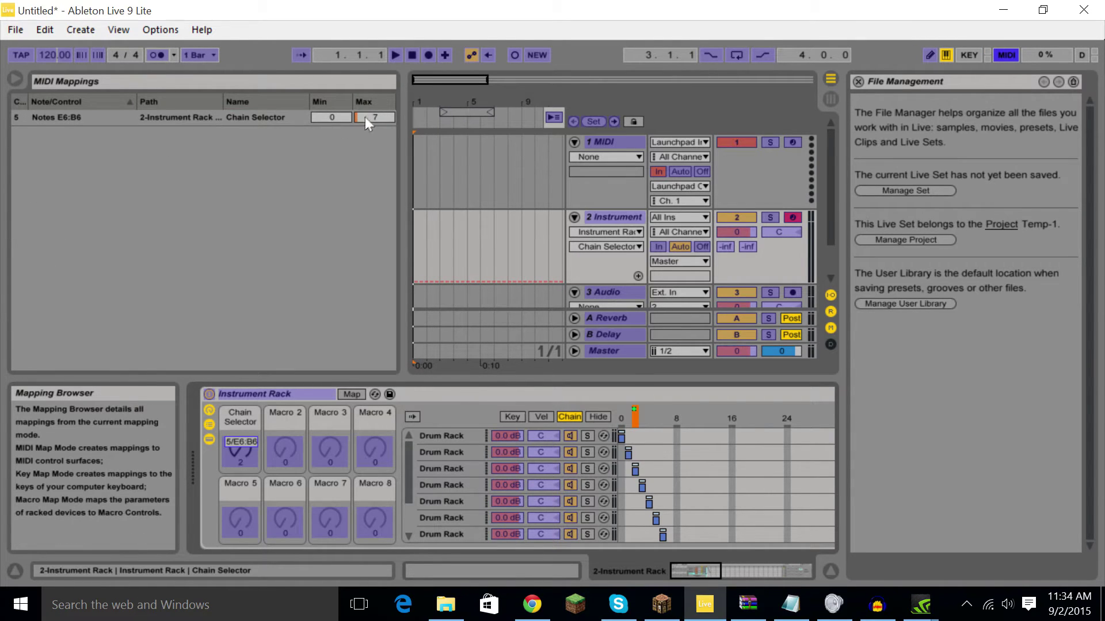
pyautogui.click(1011, 54)
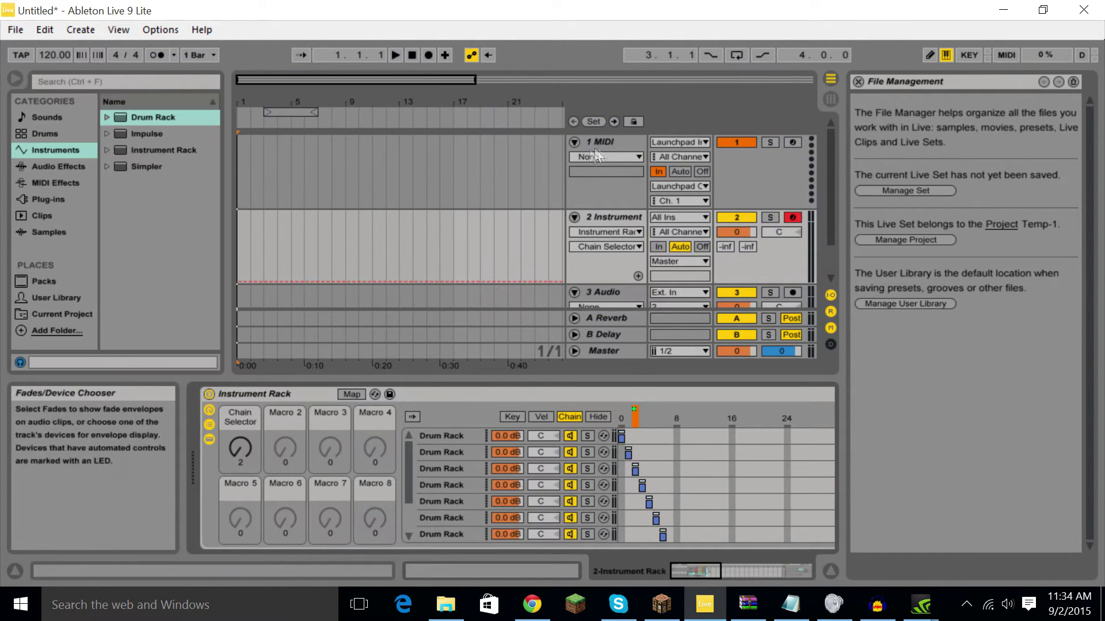
pyautogui.click(616, 142)
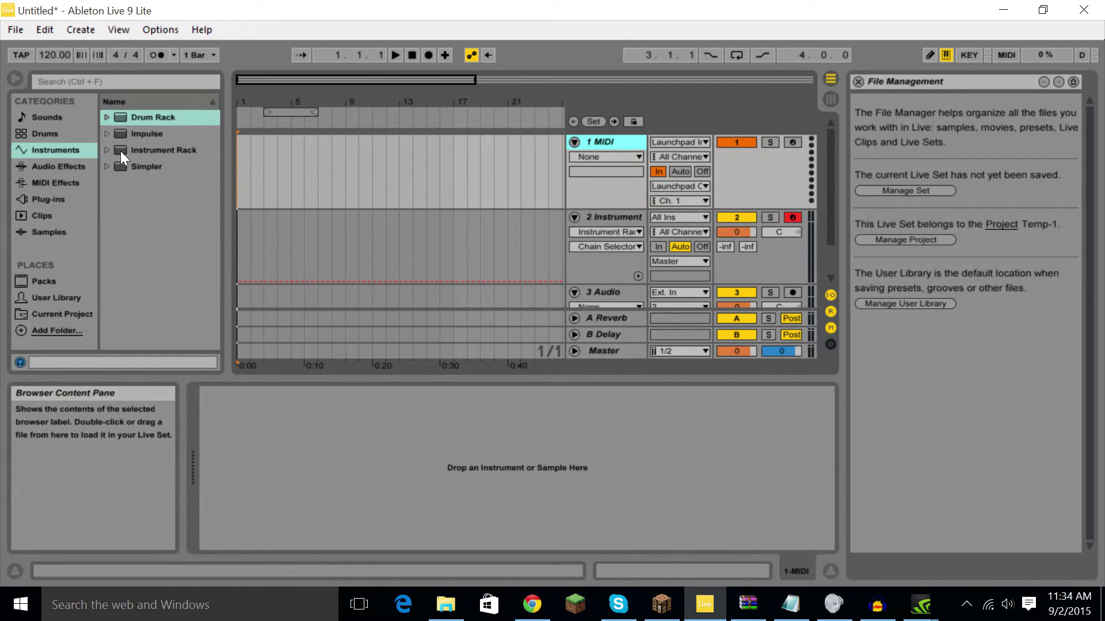
# Step: Add an Instrument Rack to the 1 MIDI track, then remove it again
pyautogui.moveTo(120, 150); pyautogui.dragTo(302, 437)
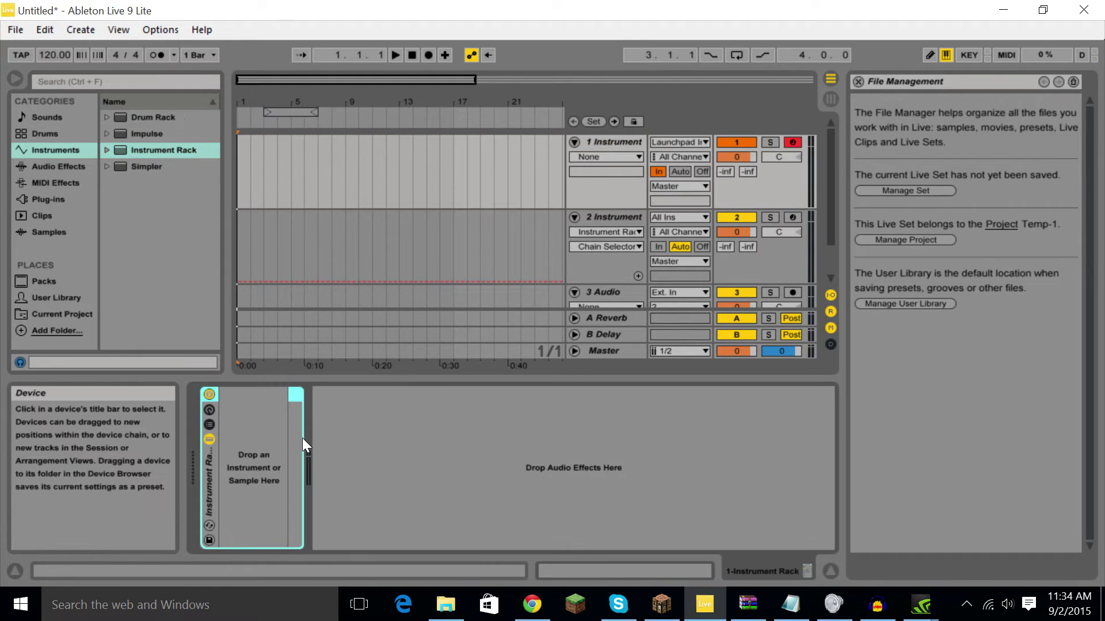
pyautogui.click(209, 410)
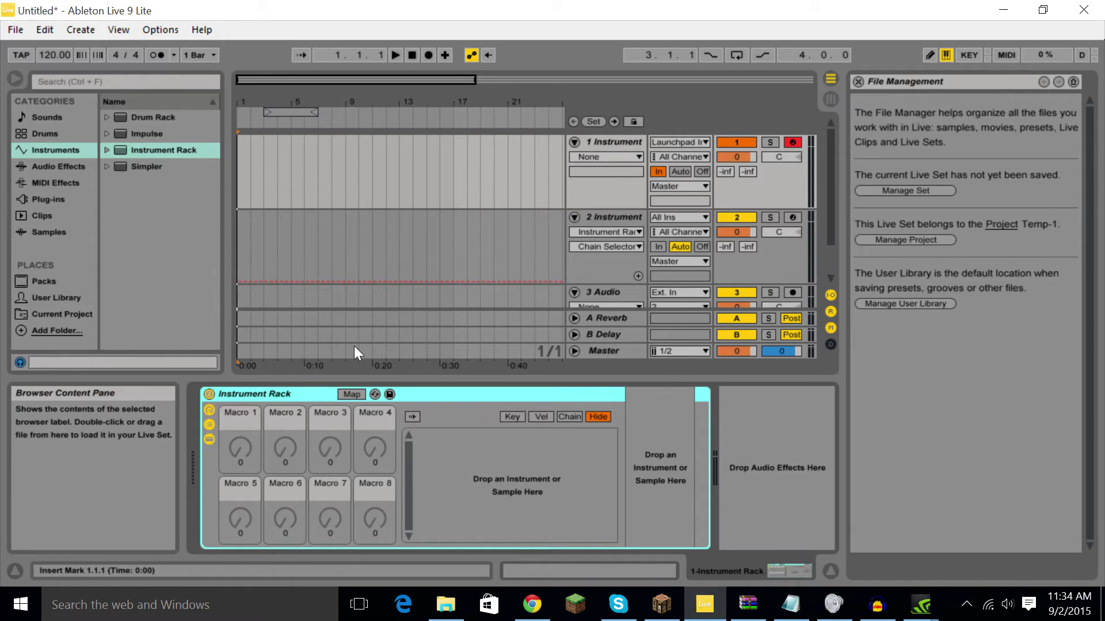
pyautogui.click(73, 182)
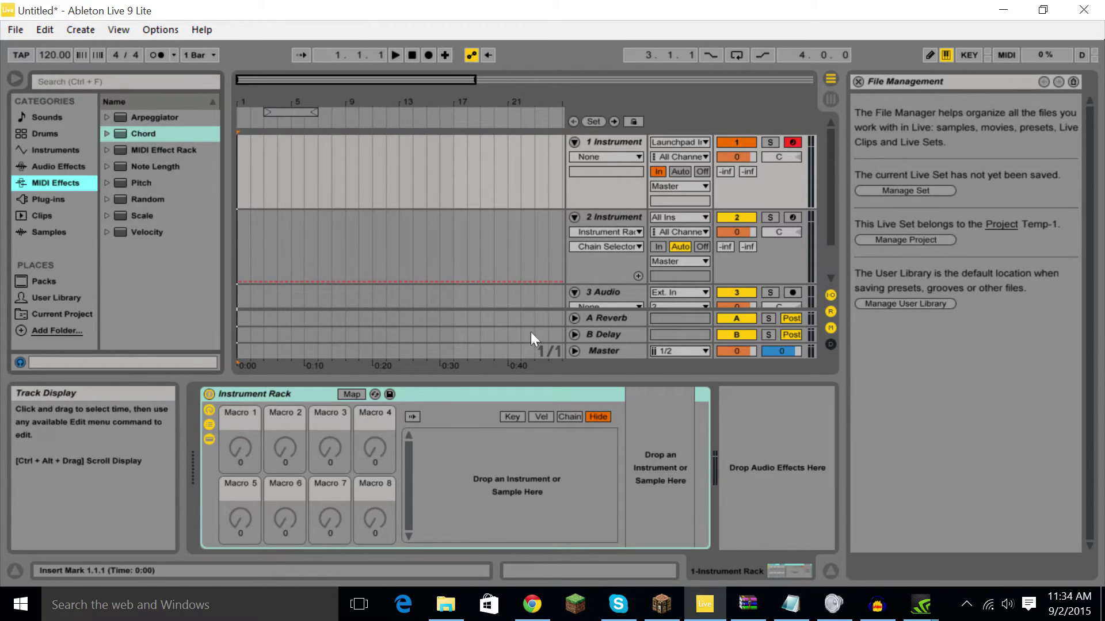
pyautogui.press('Delete')
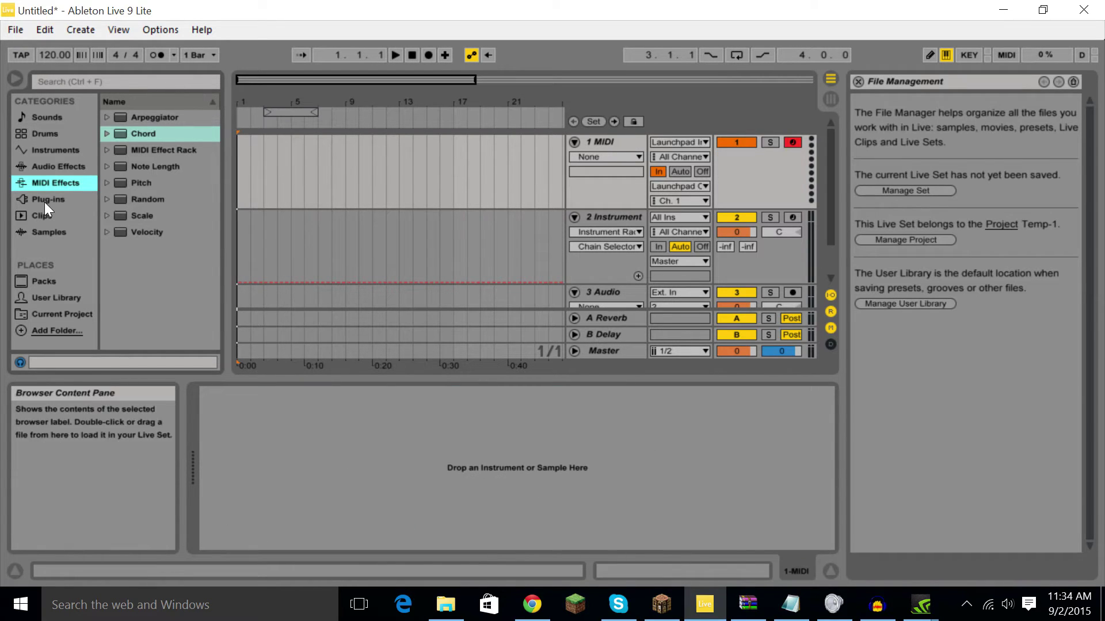
# Step: Place a MIDI Effect Rack on 1 MIDI and show its macros and chain list
pyautogui.click(55, 166)
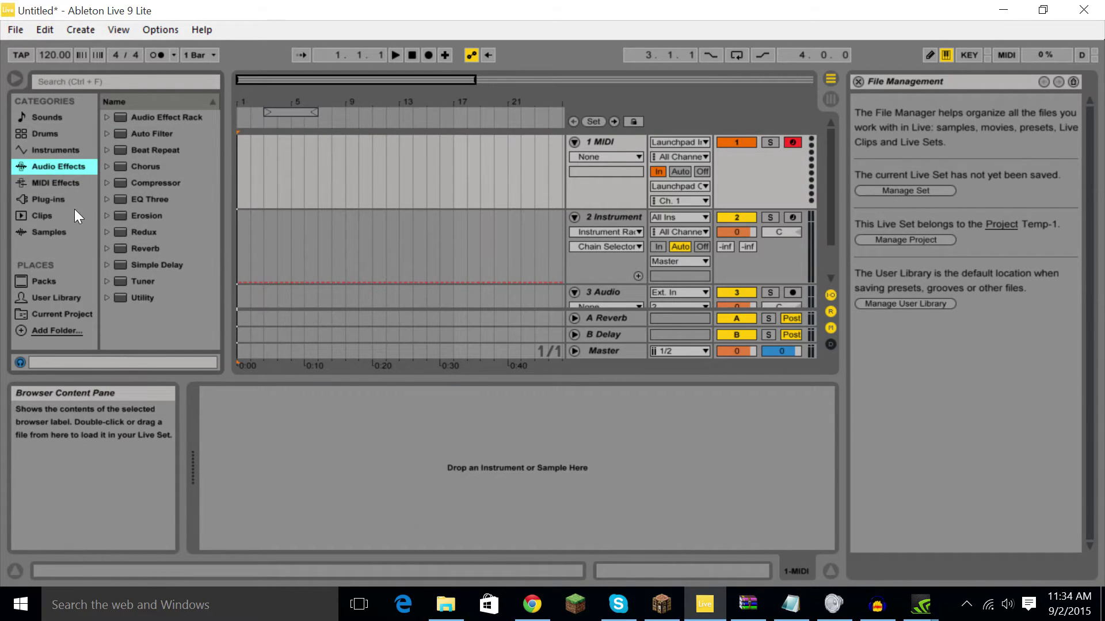
pyautogui.click(56, 183)
pyautogui.moveTo(153, 150); pyautogui.dragTo(353, 435)
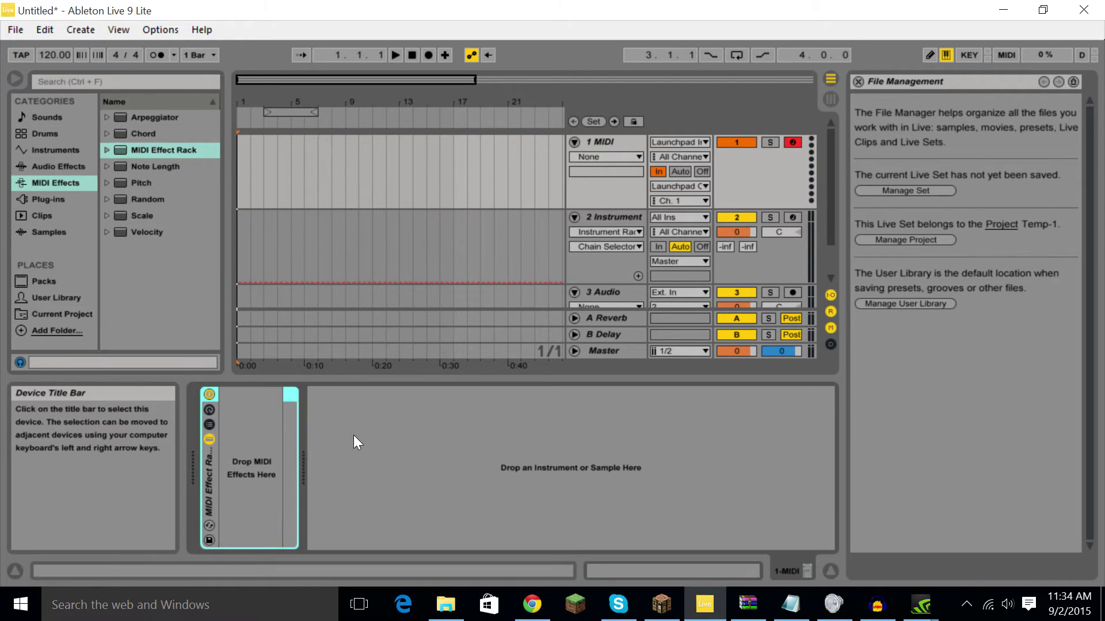
pyautogui.click(208, 426)
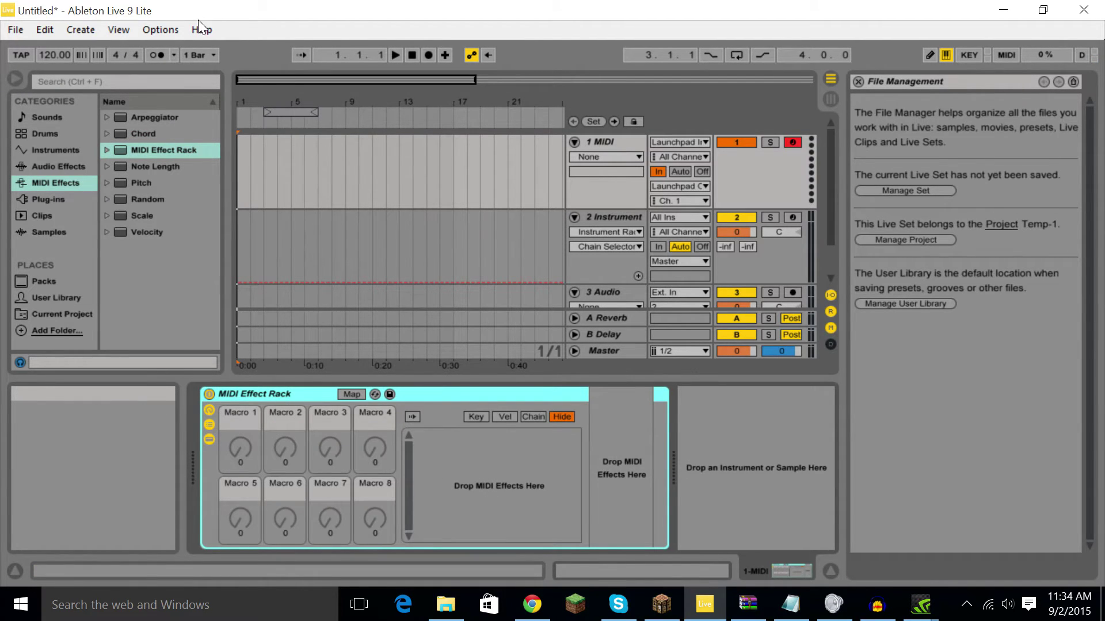
# Step: Drag MIDI Effect Racks into the rack's chain list to stack up empty chains
pyautogui.moveTo(158, 150); pyautogui.dragTo(512, 477)
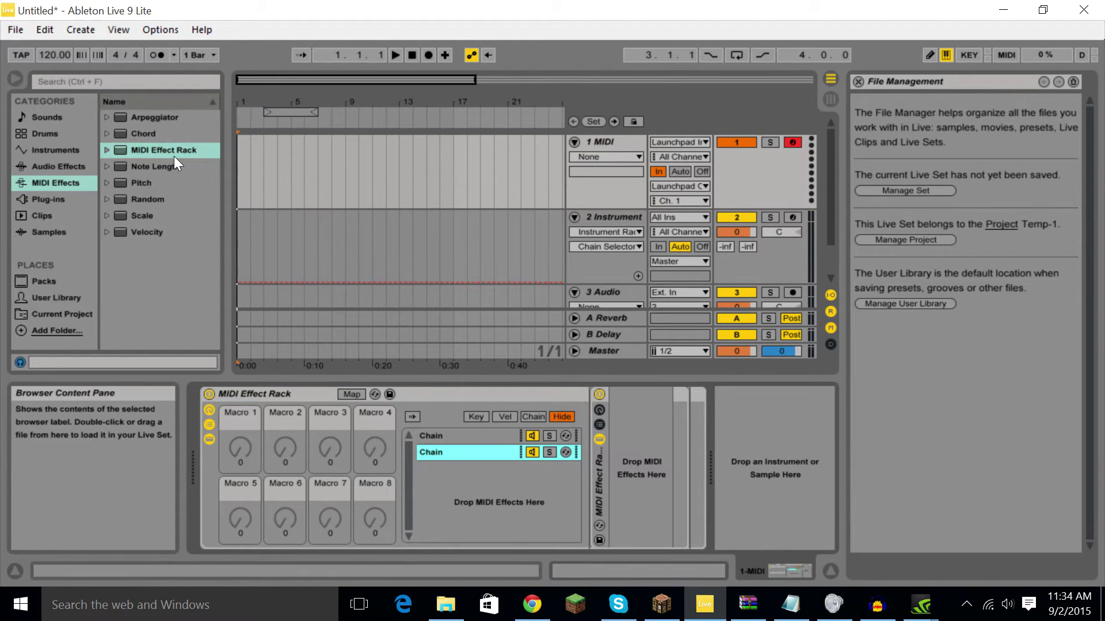
pyautogui.moveTo(174, 156); pyautogui.dragTo(457, 478)
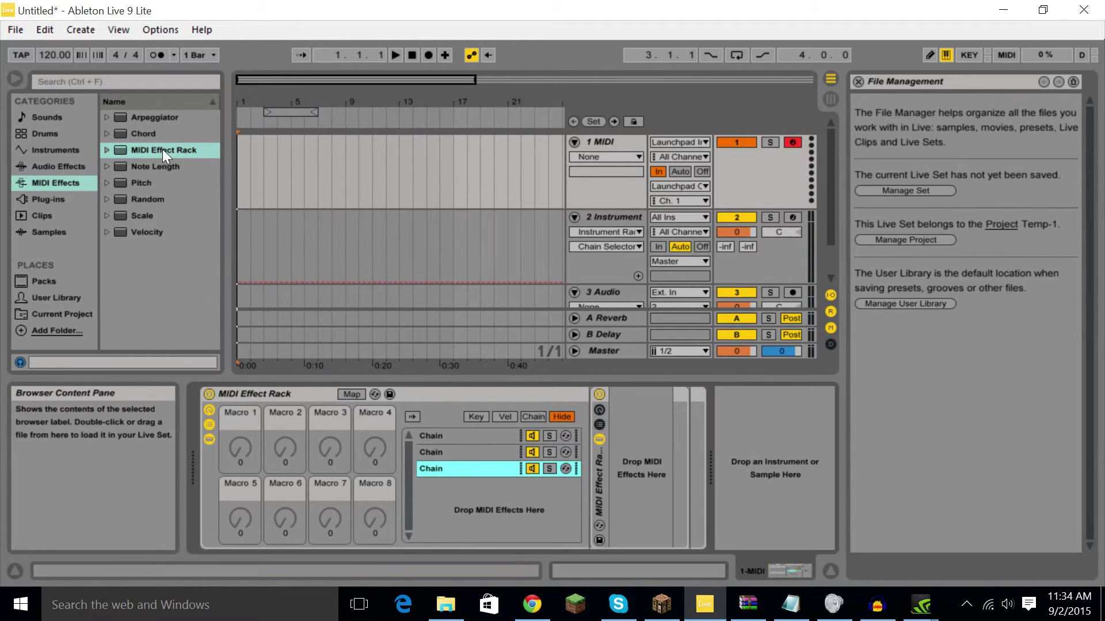
pyautogui.moveTo(162, 149); pyautogui.dragTo(477, 524)
pyautogui.moveTo(152, 153); pyautogui.dragTo(485, 530)
pyautogui.moveTo(163, 151); pyautogui.dragTo(471, 536)
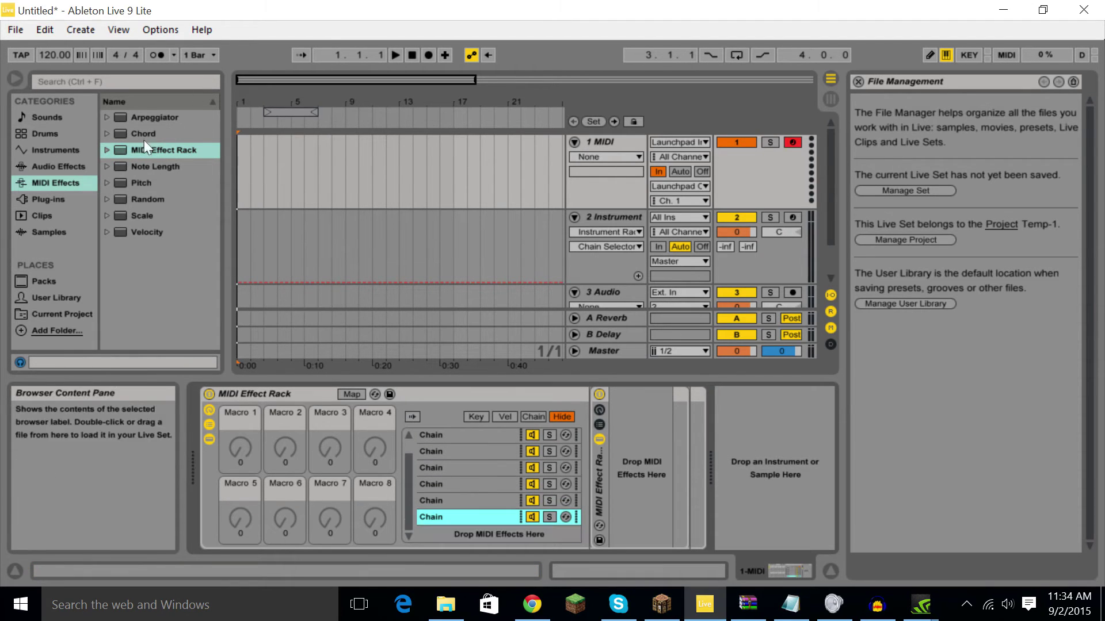
pyautogui.moveTo(143, 147); pyautogui.dragTo(473, 477)
pyautogui.moveTo(198, 163); pyautogui.dragTo(437, 241)
# Step: Compare the two tracks' racks and add one more empty chain to the MIDI Effect Rack
pyautogui.doubleClick(599, 143)
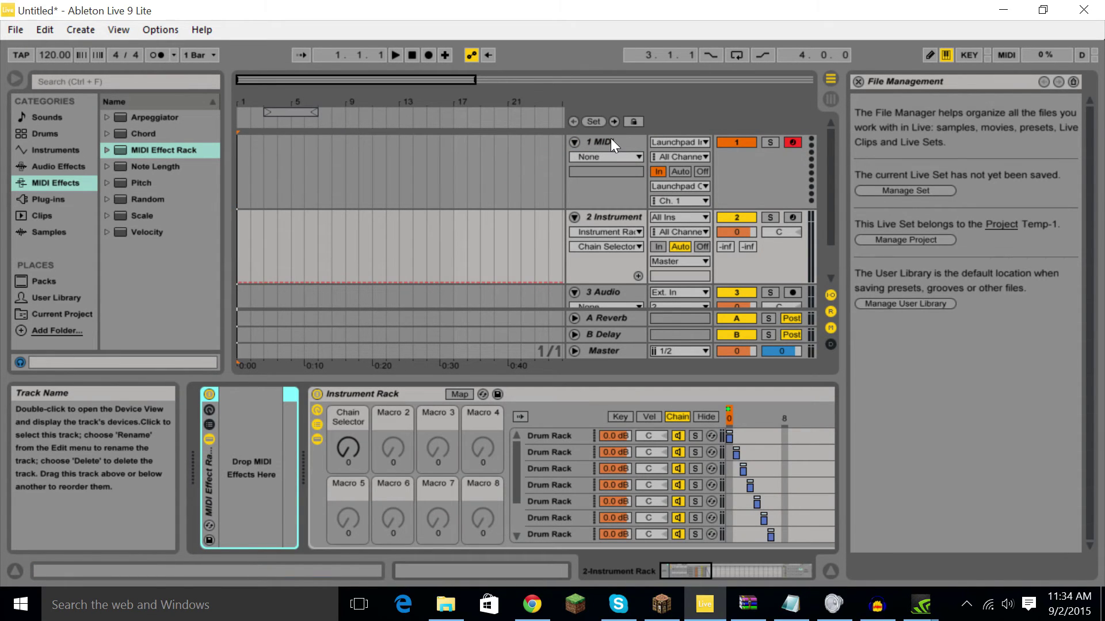
pyautogui.click(615, 143)
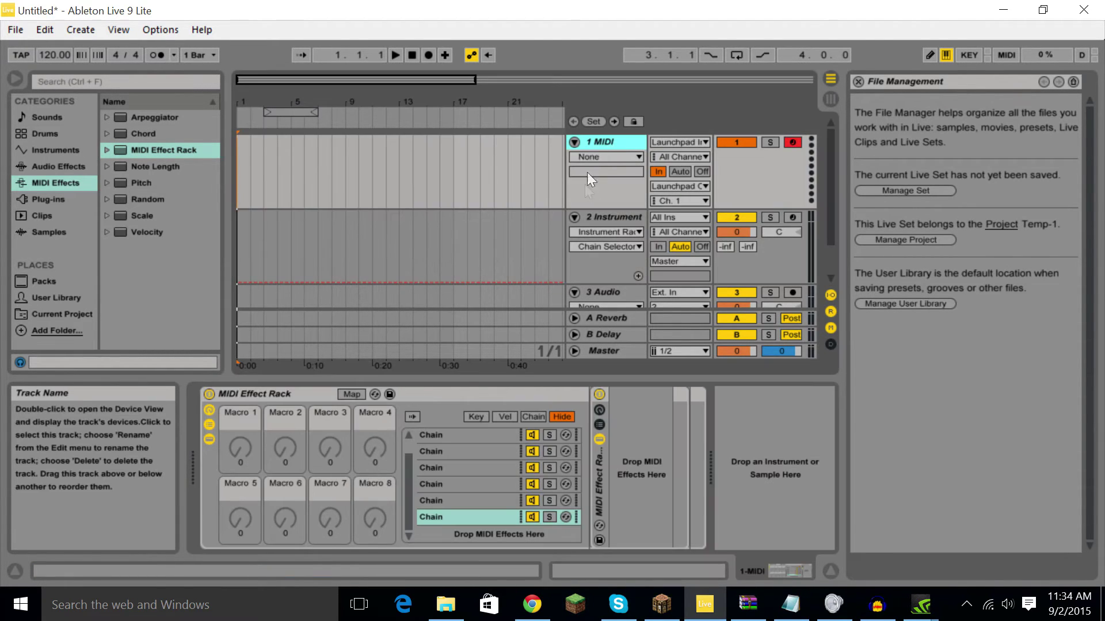
pyautogui.click(599, 215)
pyautogui.click(585, 518)
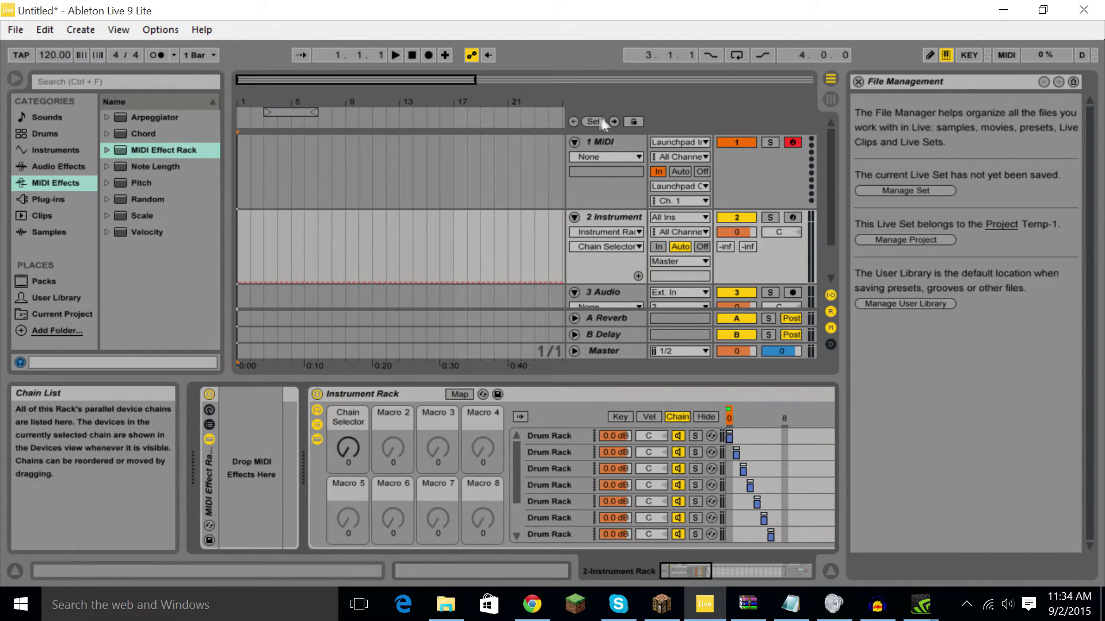
pyautogui.click(575, 143)
pyautogui.moveTo(167, 152); pyautogui.dragTo(501, 531)
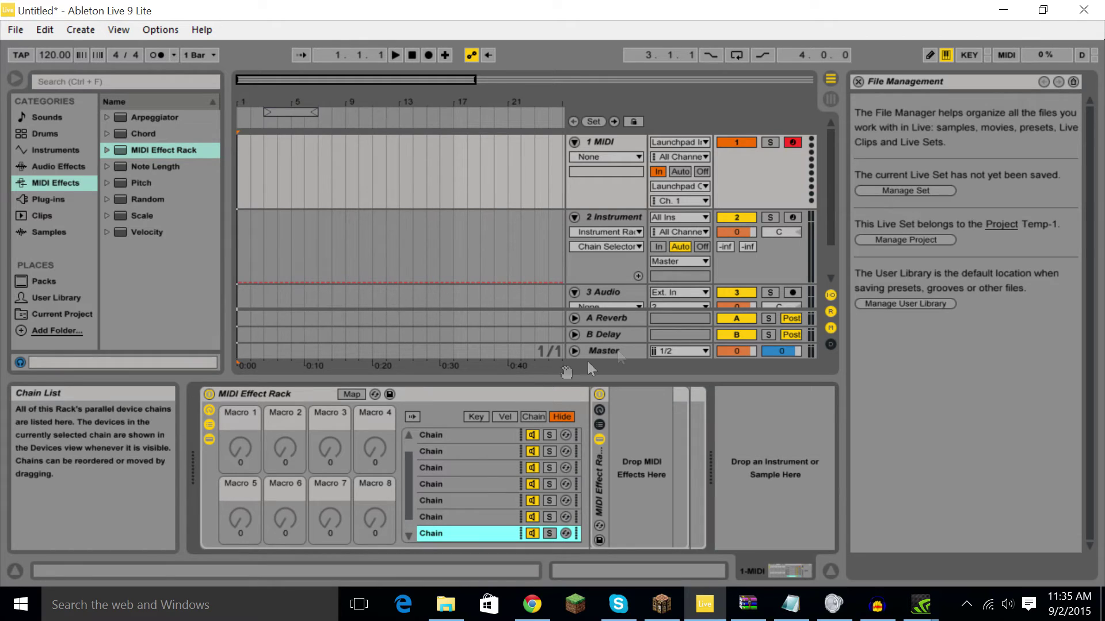
# Step: Map the MIDI Effect Rack's chain selector to Macro 1 and switch MIDI Map Mode on
pyautogui.click(533, 416)
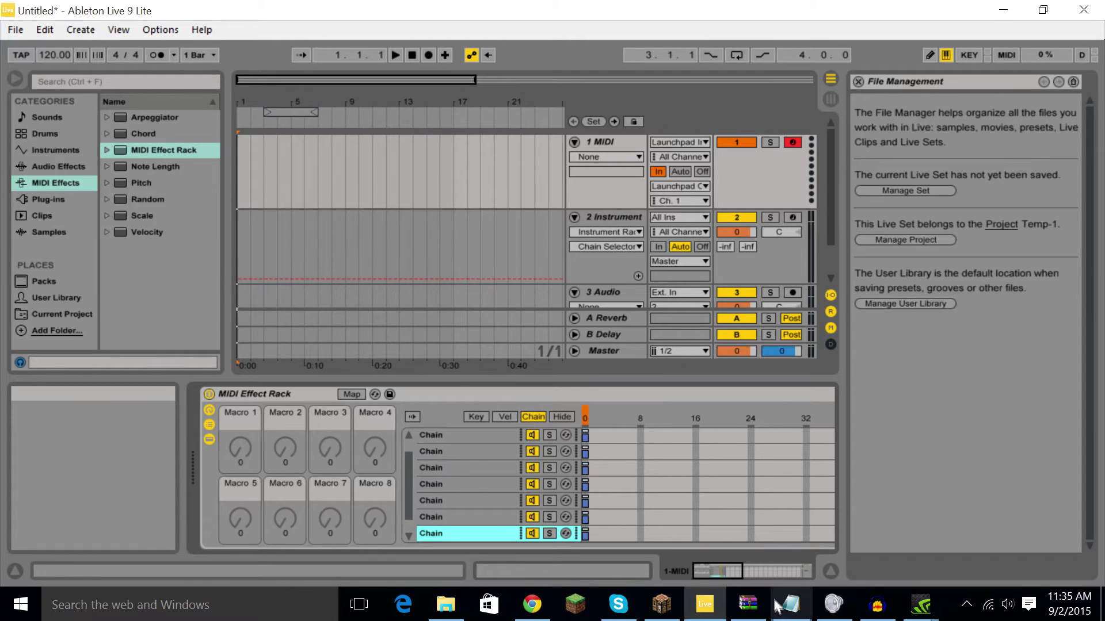
pyautogui.moveTo(791, 605)
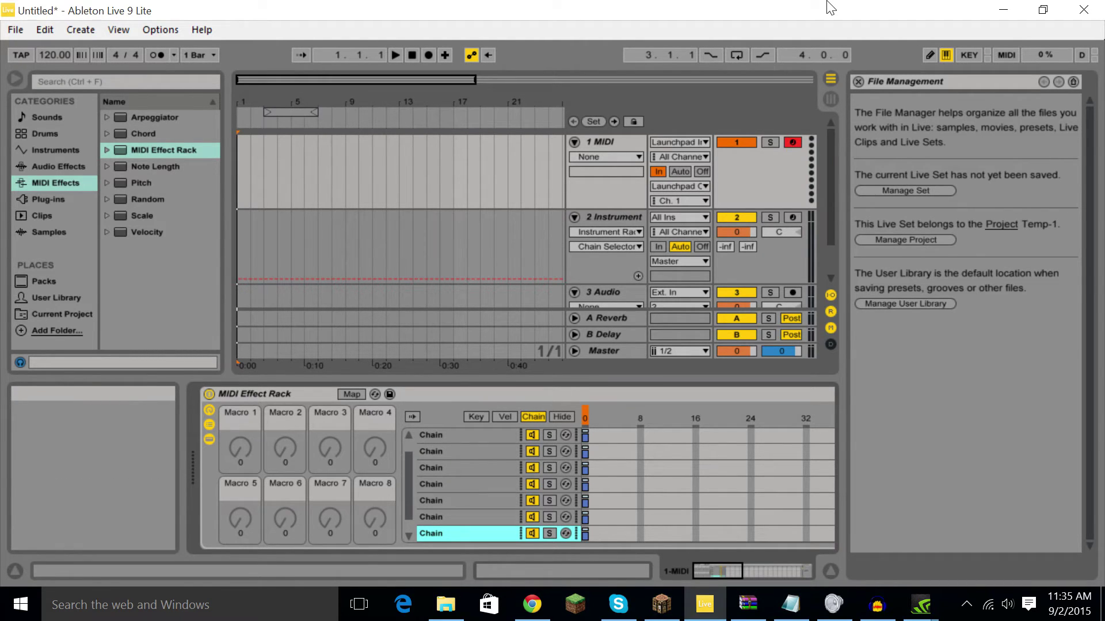
pyautogui.click(585, 415)
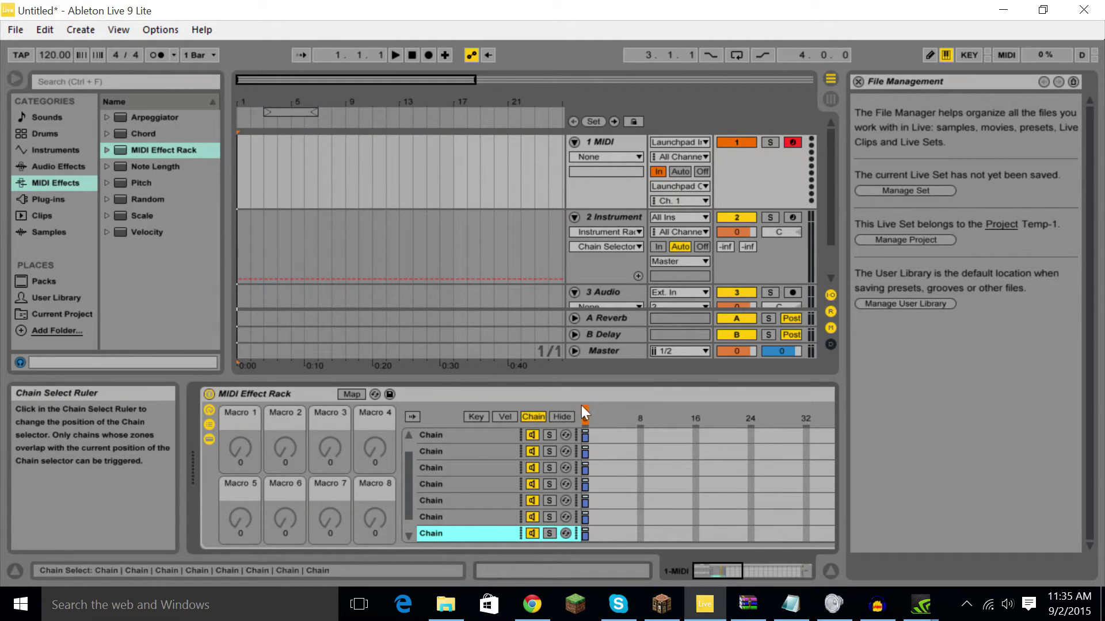
pyautogui.rightClick(585, 423)
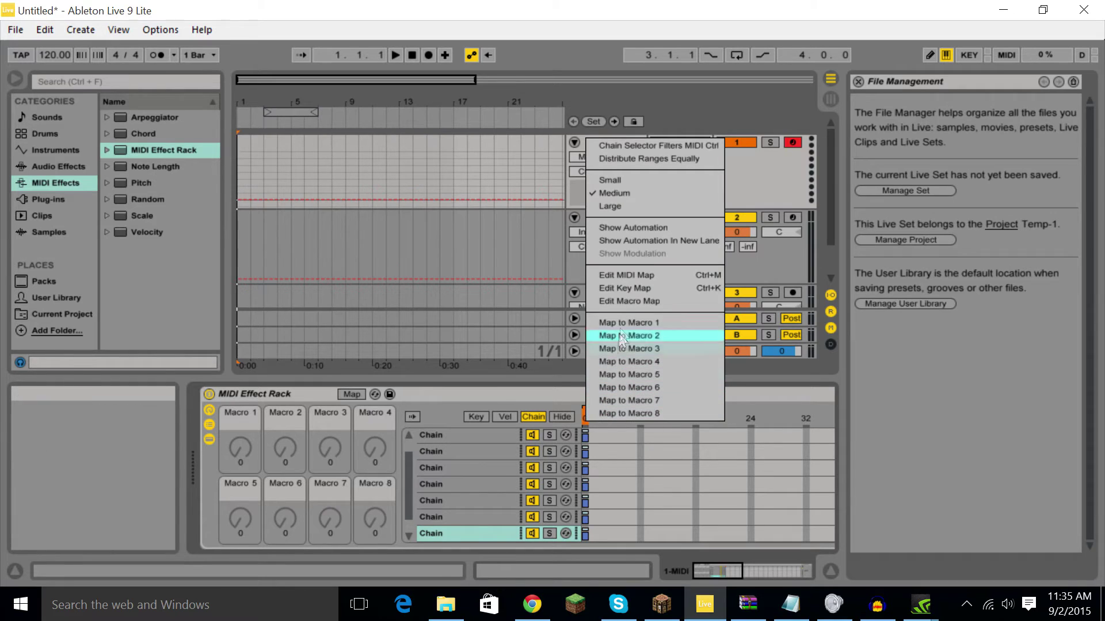
pyautogui.click(623, 319)
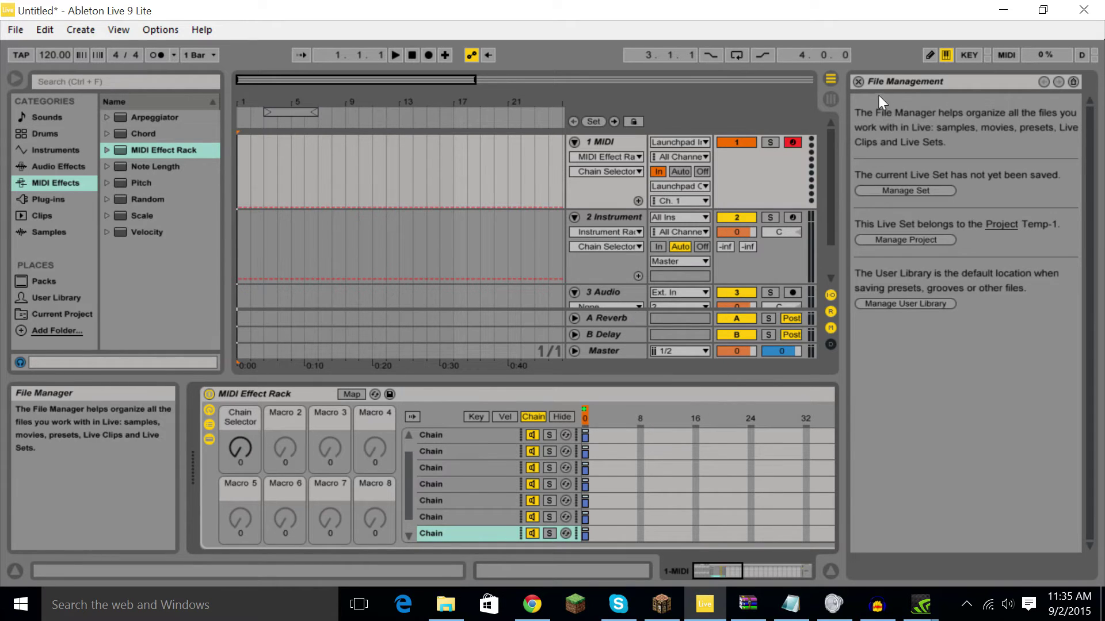
pyautogui.click(1002, 54)
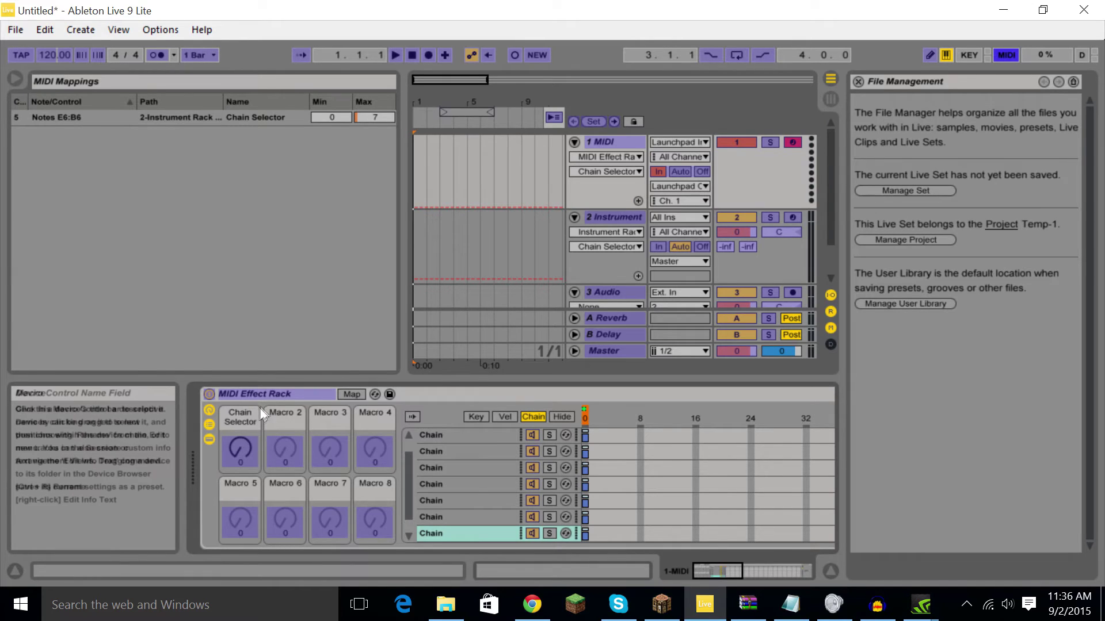
# Step: Assign a Launchpad pad to the Chain Selector with mapping Max 7, then leave MIDI map mode
pyautogui.click(242, 454)
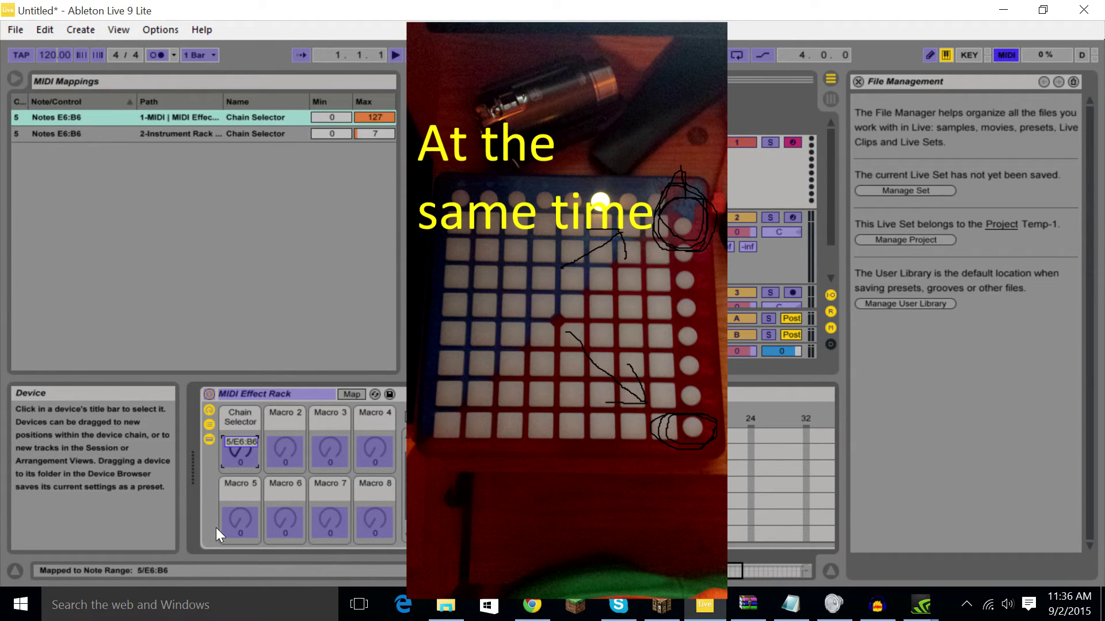
pyautogui.click(358, 219)
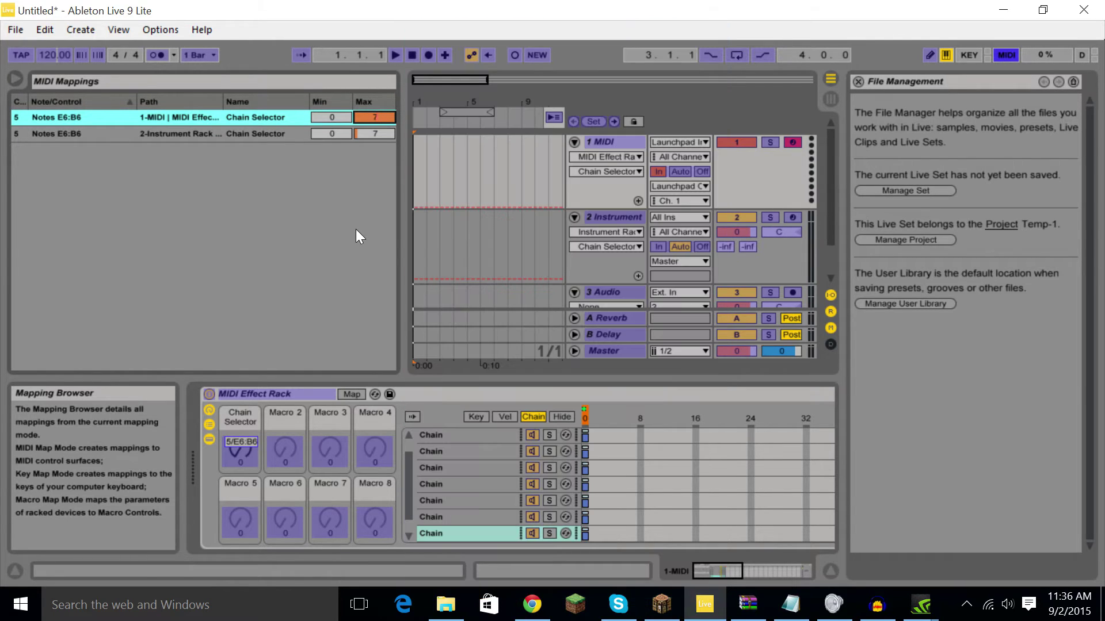
pyautogui.write('7')
pyautogui.press('Return')
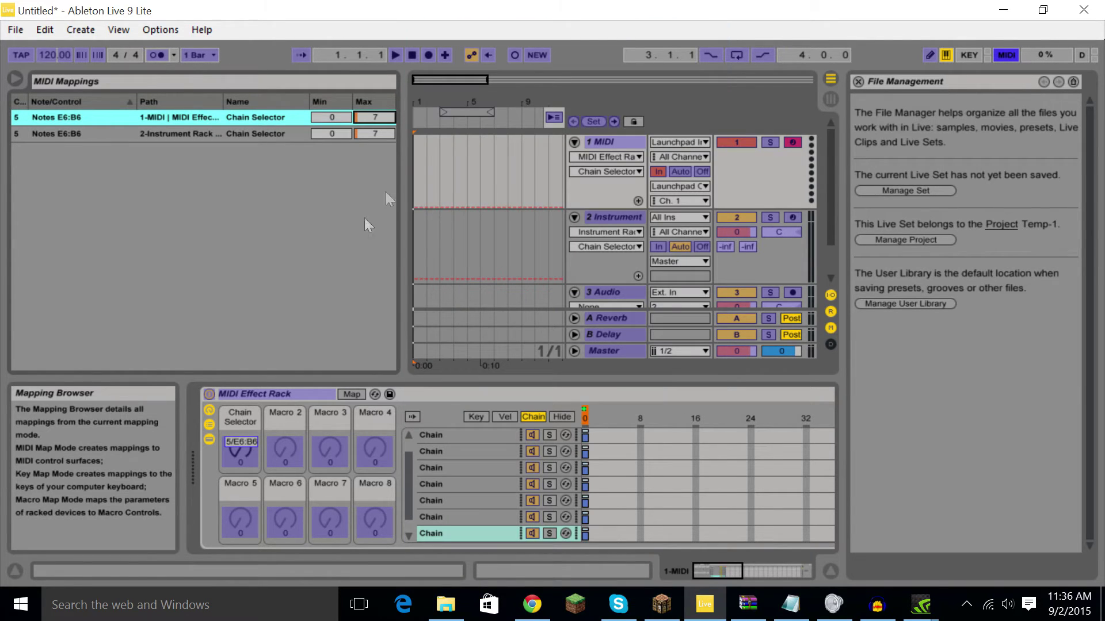
pyautogui.click(1003, 53)
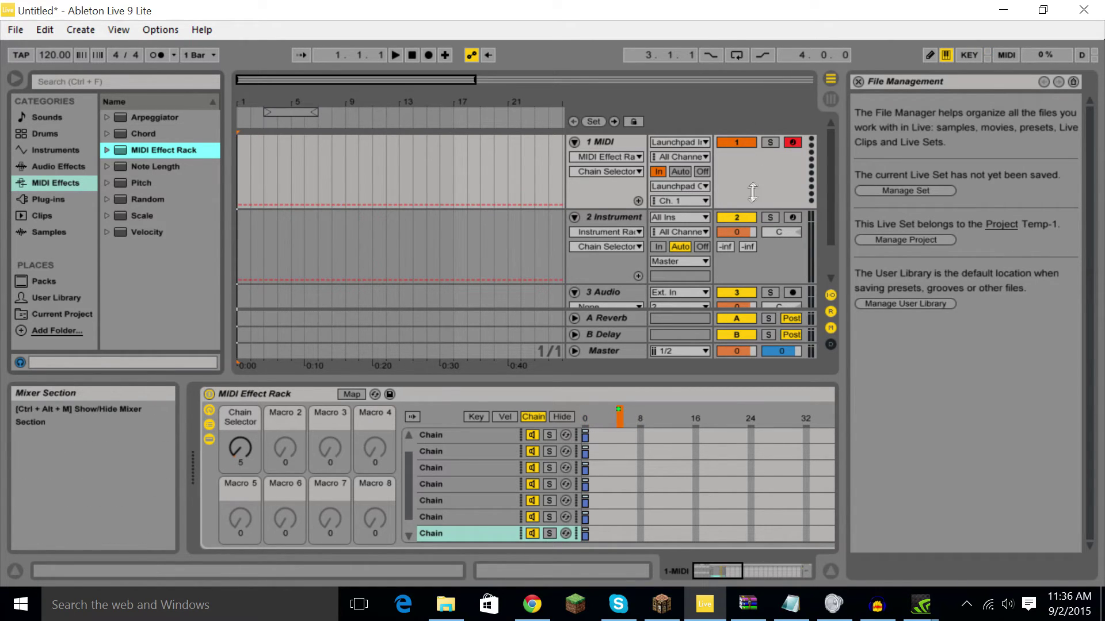
# Step: Reset the MIDI Effect Rack's Chain Select Ruler back to 0
pyautogui.click(829, 99)
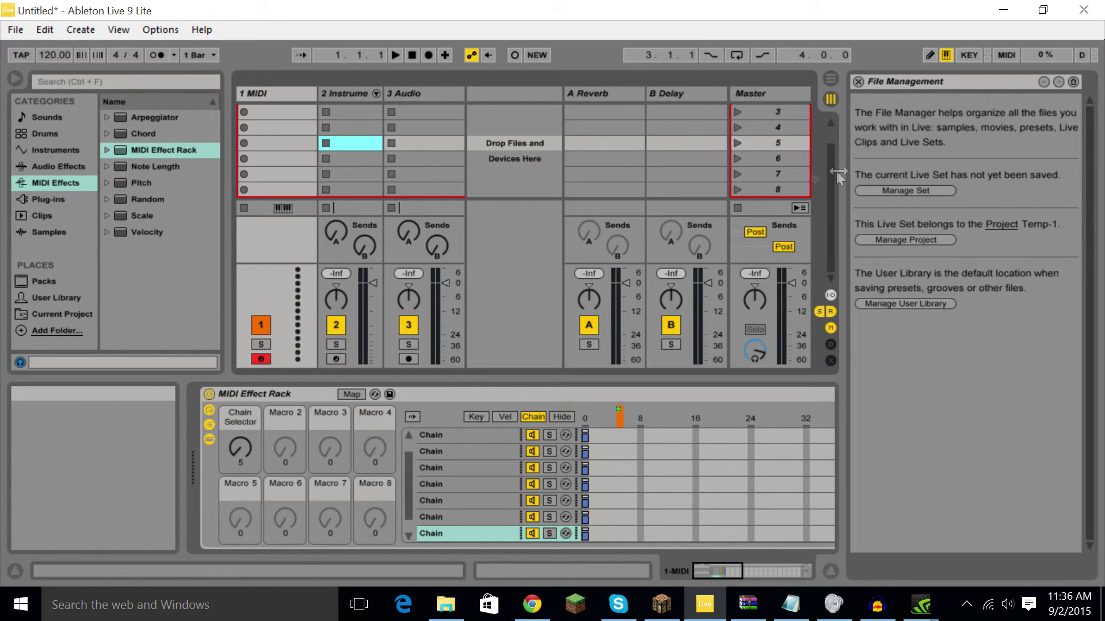
pyautogui.click(832, 80)
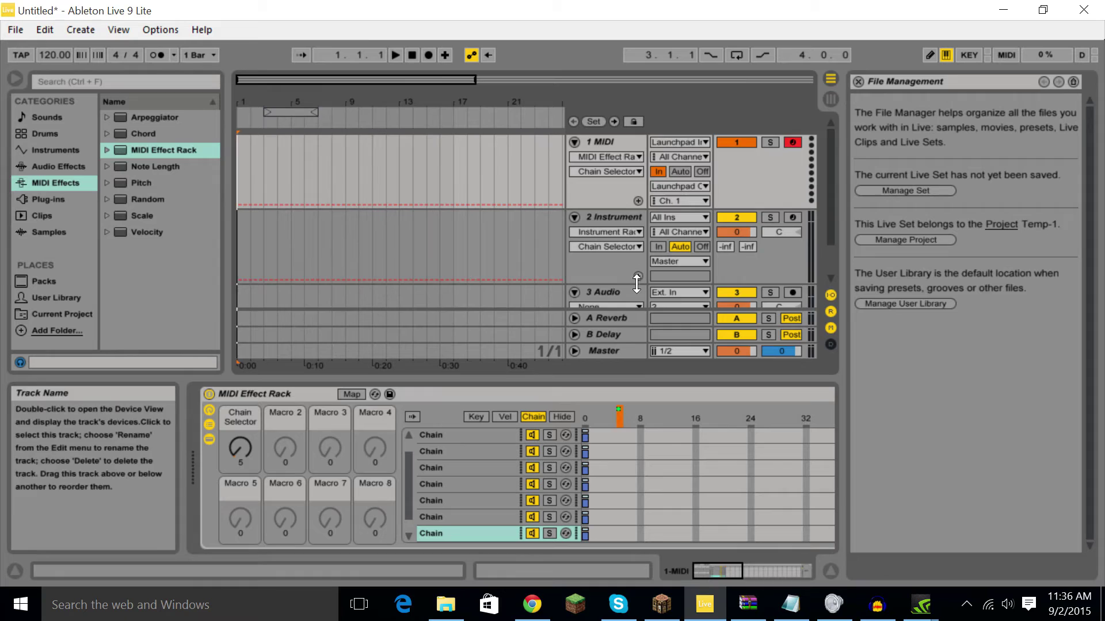
pyautogui.scroll(-2, 626, 305)
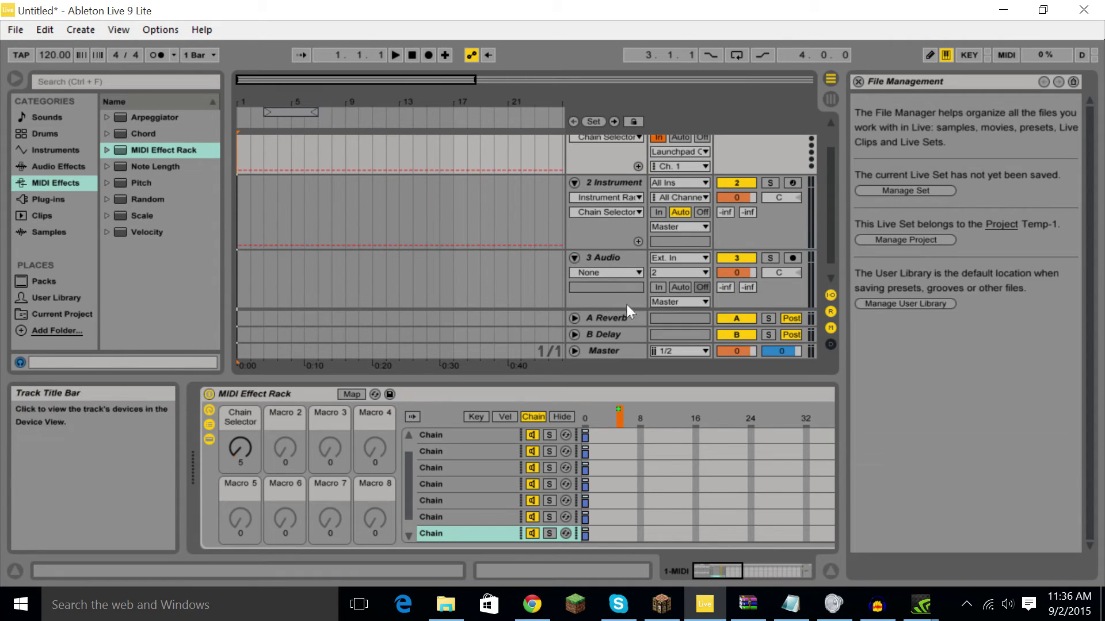
pyautogui.moveTo(623, 429); pyautogui.dragTo(616, 436)
pyautogui.click(615, 436)
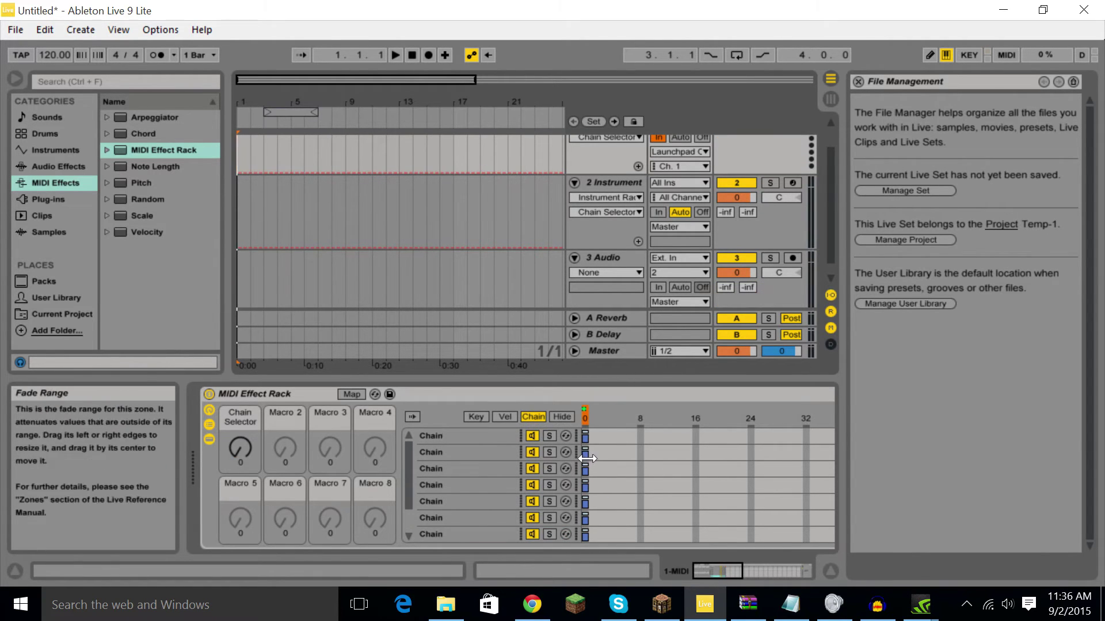
# Step: Shift each chain's zone one value right of the chain above, forming a staircase
pyautogui.click(591, 452)
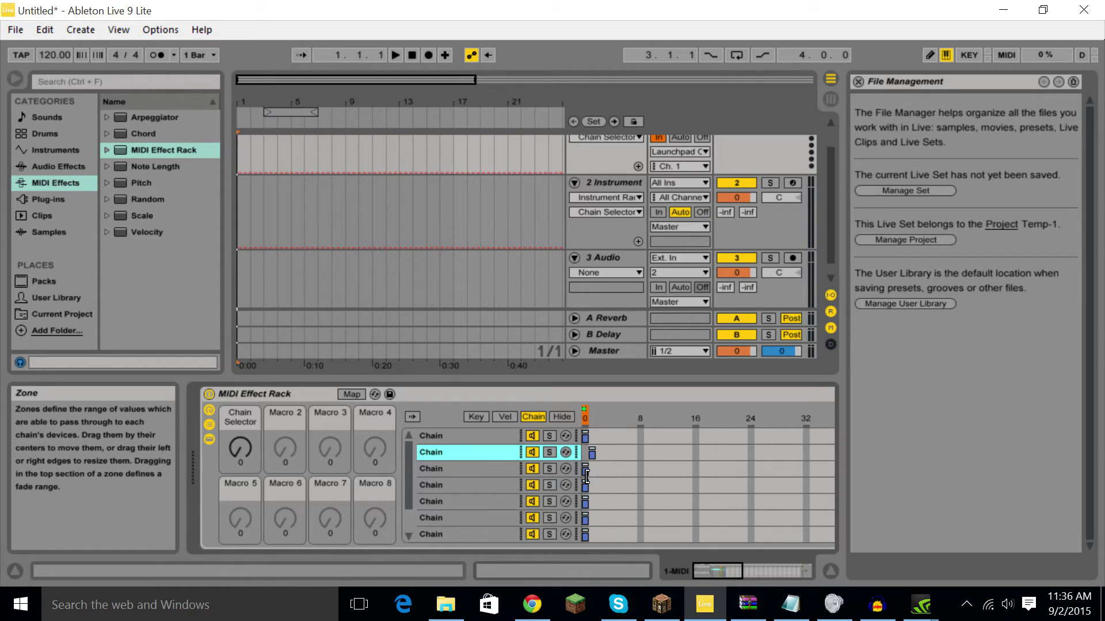
pyautogui.moveTo(585, 469); pyautogui.dragTo(586, 501)
pyautogui.scroll(-2, 592, 484)
pyautogui.click(586, 501)
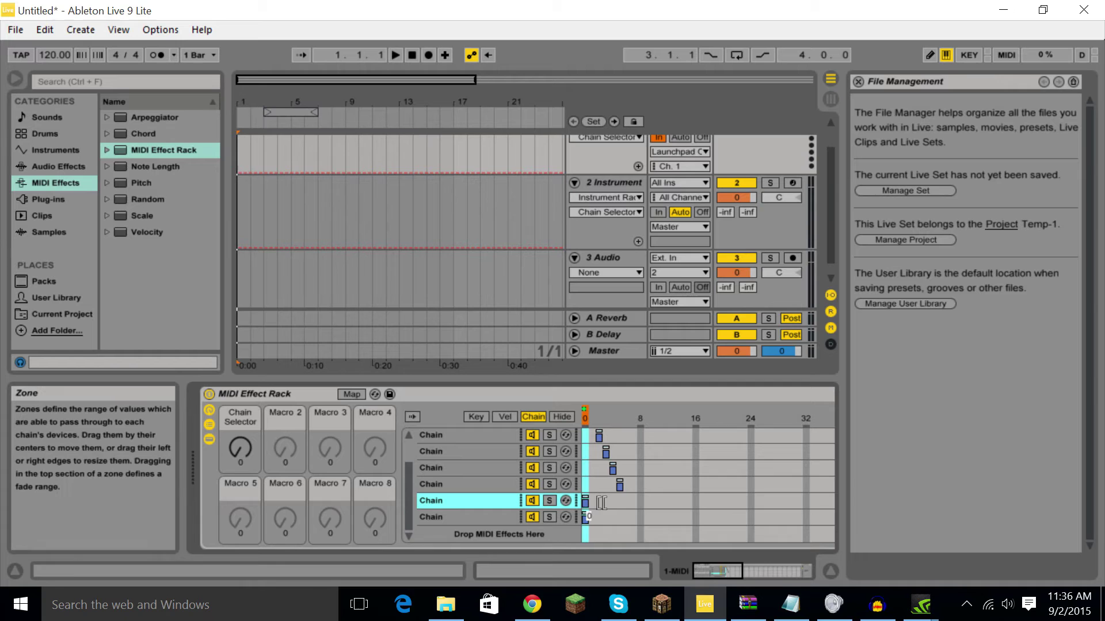
pyautogui.moveTo(586, 502); pyautogui.dragTo(641, 520)
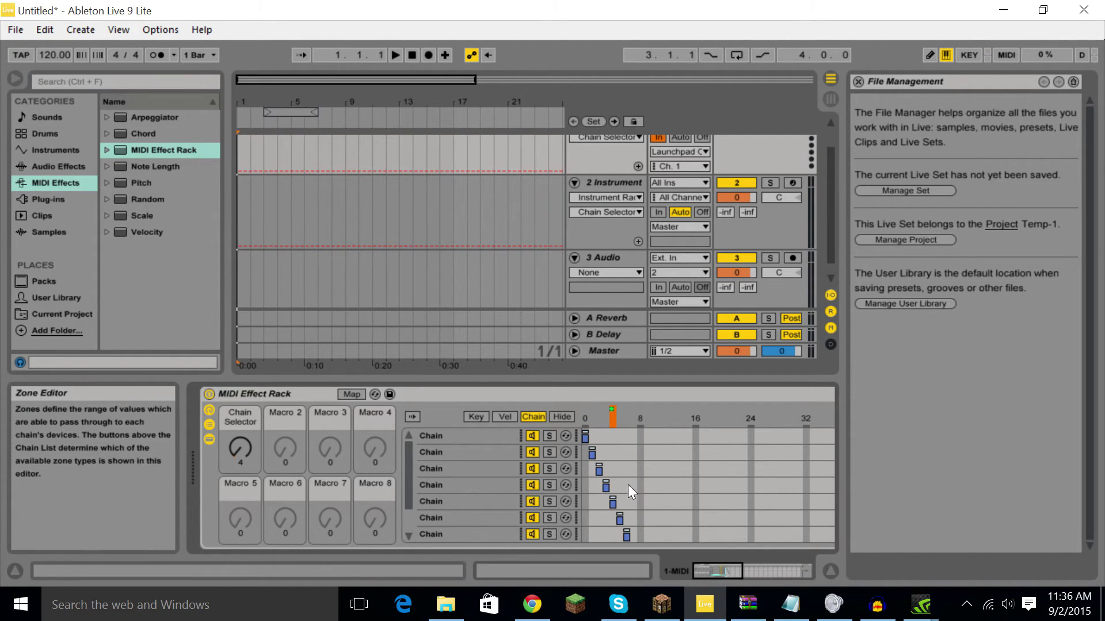
pyautogui.scroll(2, 379, 320)
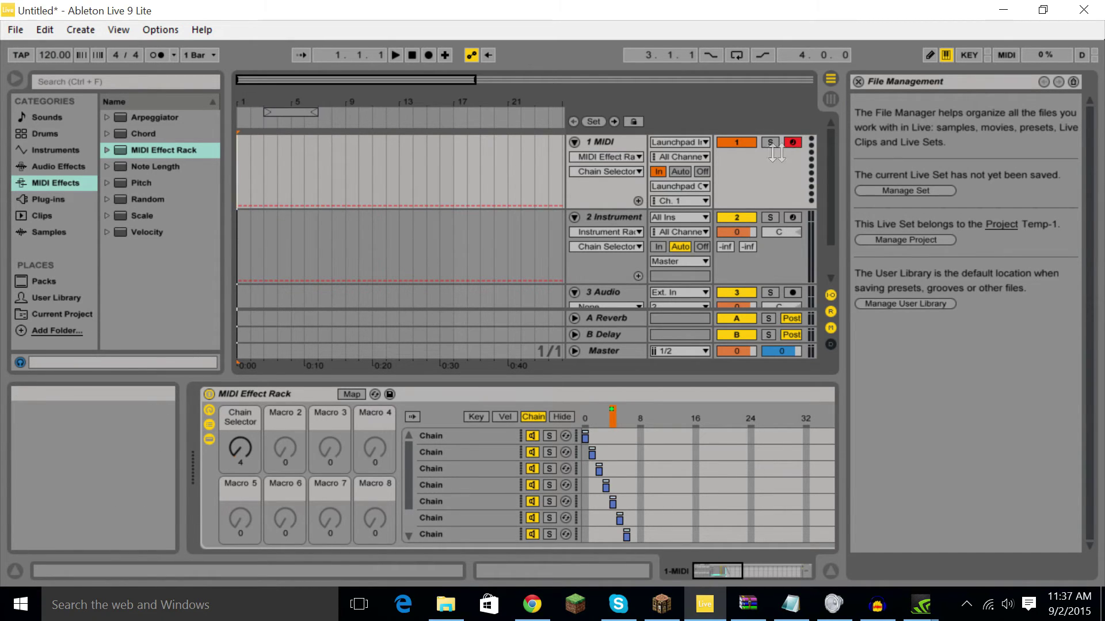
# Step: Arm 2 Instrument and display its Drum Rack beside the Instrument Rack's chain list
pyautogui.click(793, 218)
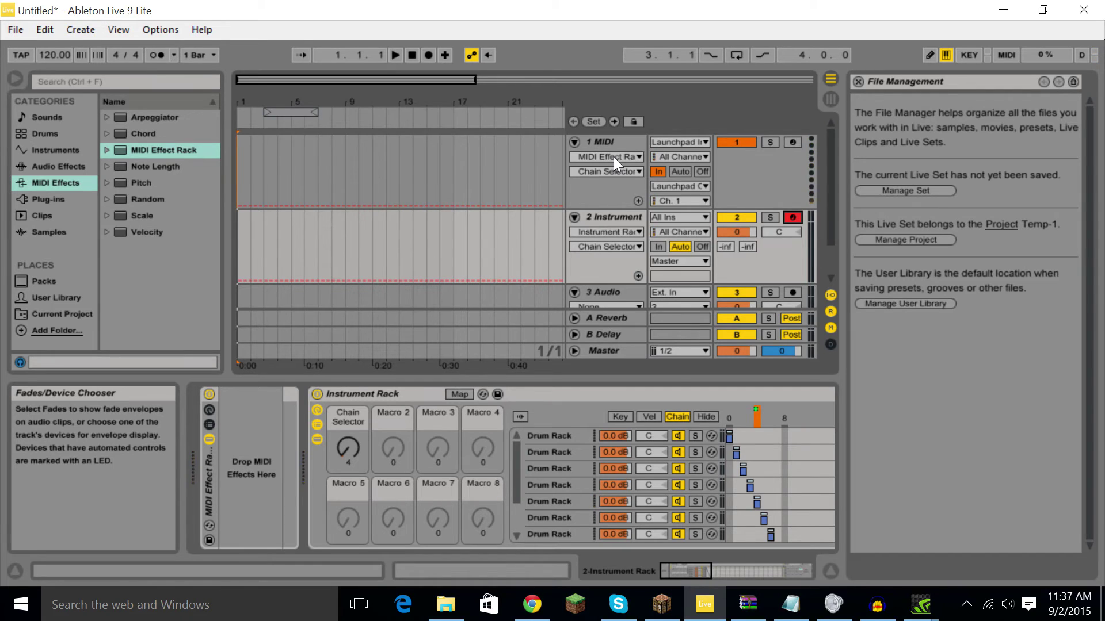
pyautogui.click(600, 218)
pyautogui.click(705, 416)
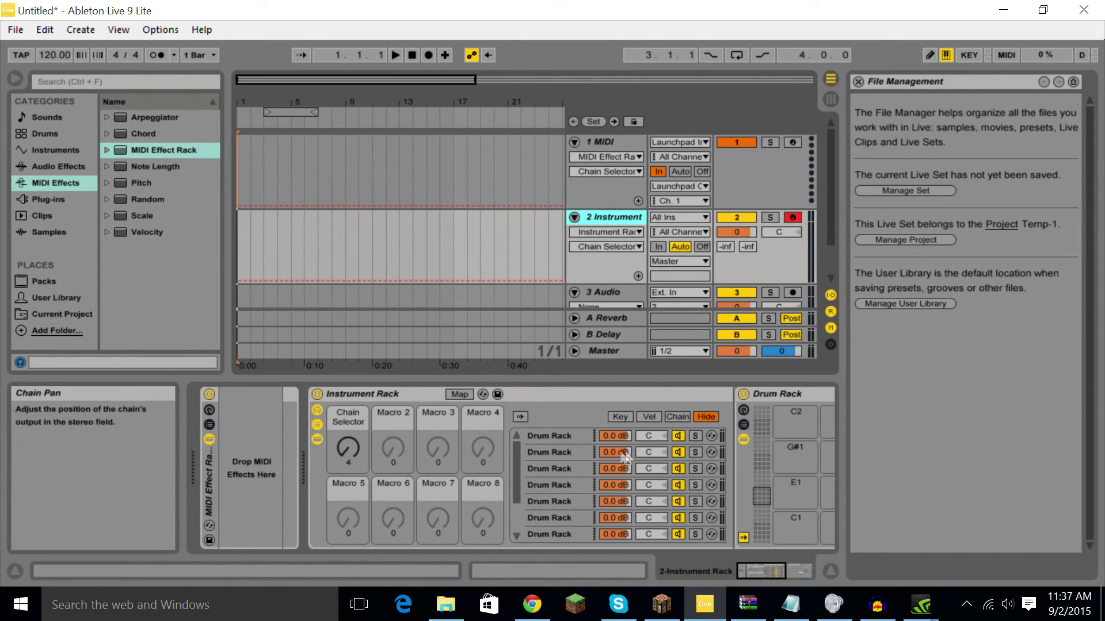
pyautogui.click(579, 436)
pyautogui.moveTo(751, 559)
pyautogui.mouseDown()
pyautogui.moveTo(777, 577)
pyautogui.moveTo(751, 575)
pyautogui.mouseUp()
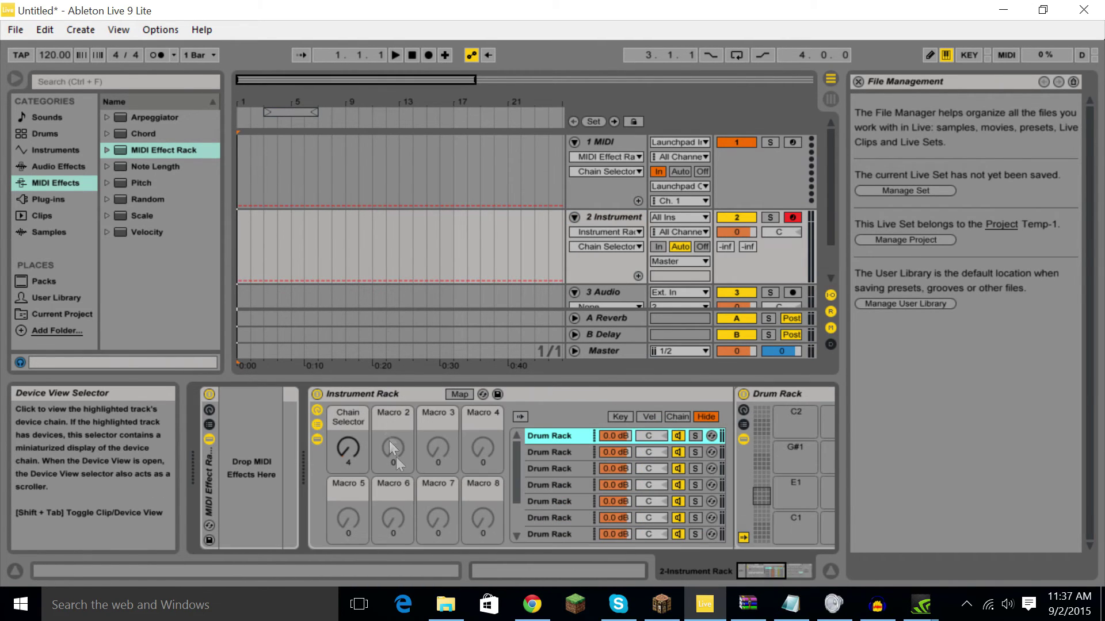
pyautogui.click(322, 413)
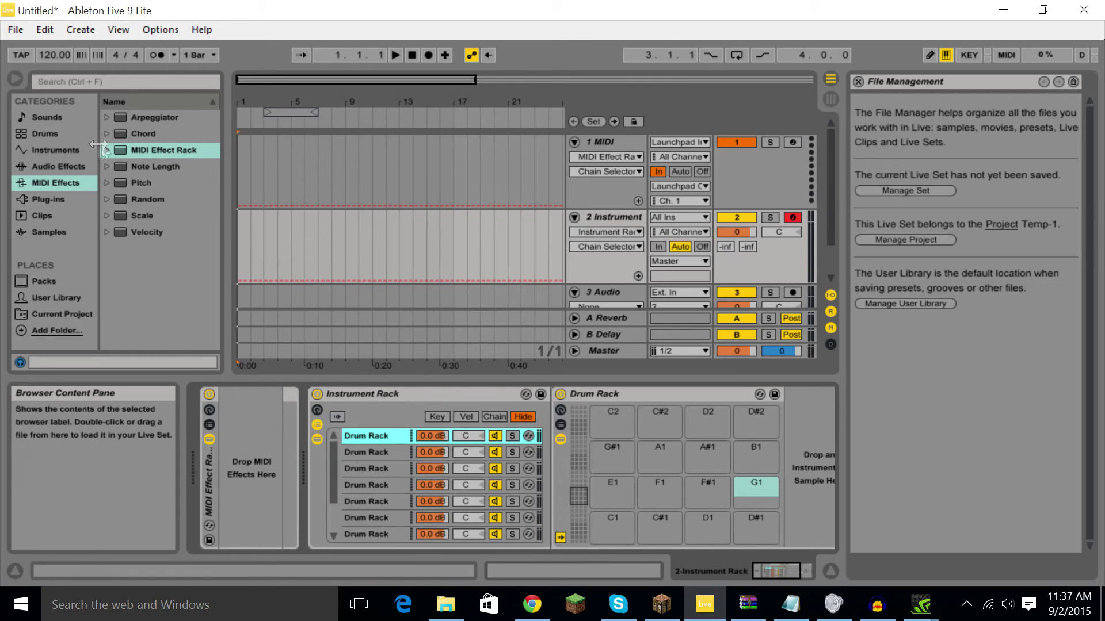
# Step: Load the conga hi slap sample onto a Drum Rack pad and raise Windows volume to 100
pyautogui.click(64, 219)
pyautogui.click(69, 231)
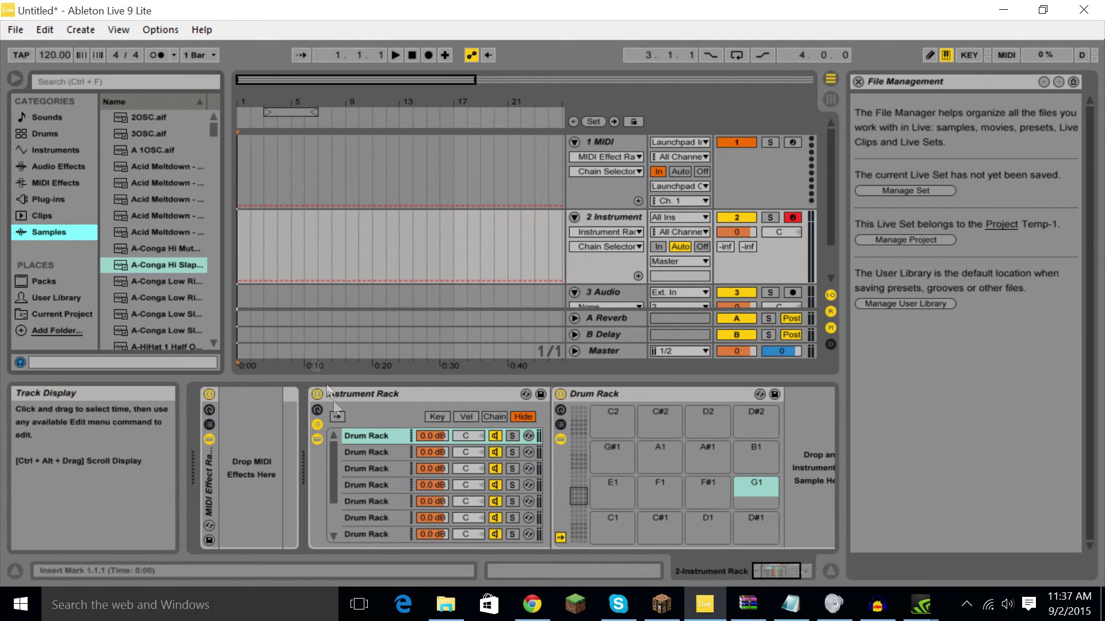
pyautogui.moveTo(171, 265); pyautogui.dragTo(621, 530)
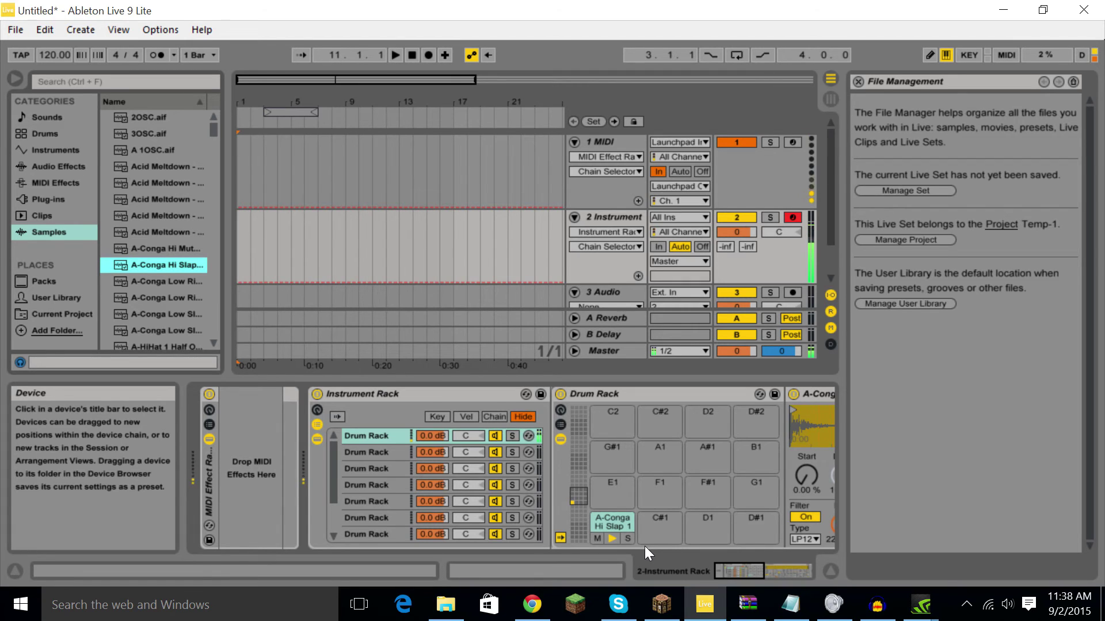
pyautogui.click(1007, 604)
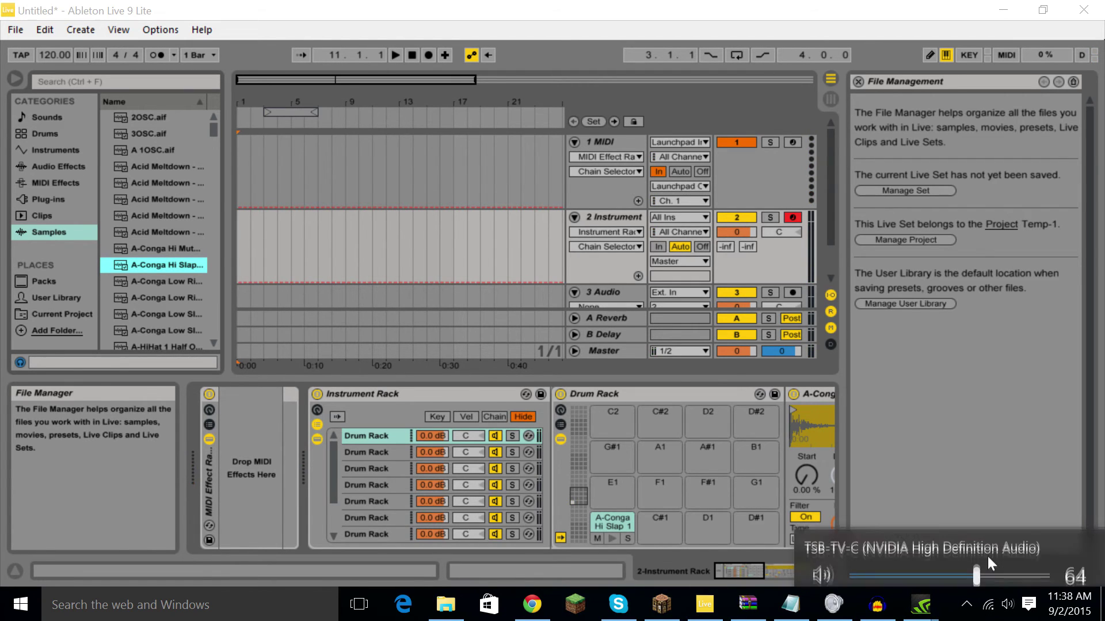
pyautogui.moveTo(986, 554); pyautogui.dragTo(1060, 565)
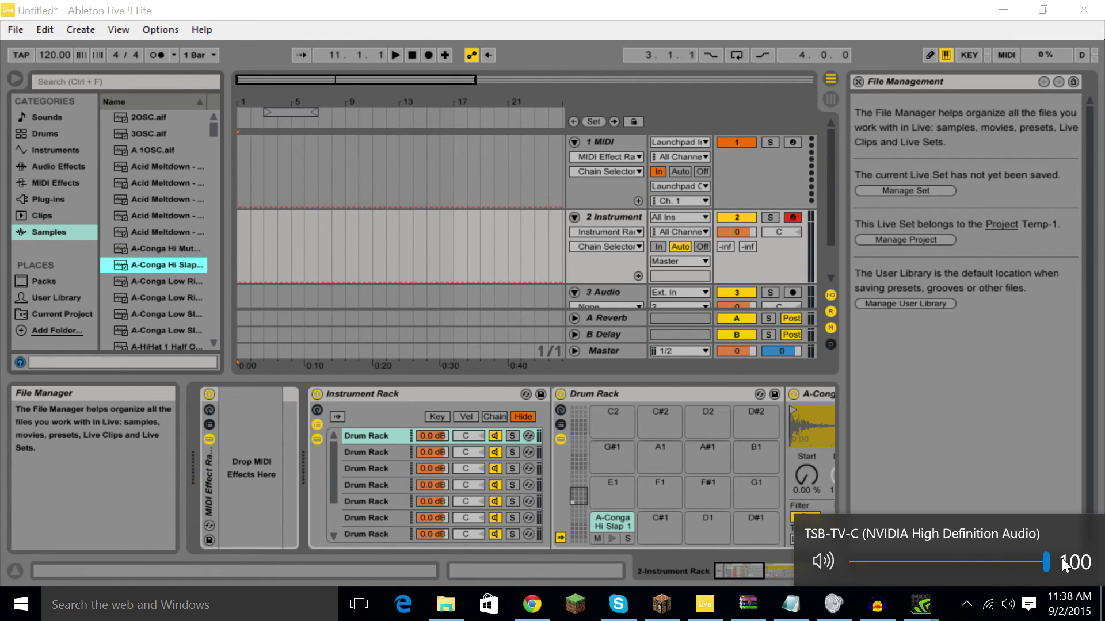
pyautogui.click(1001, 509)
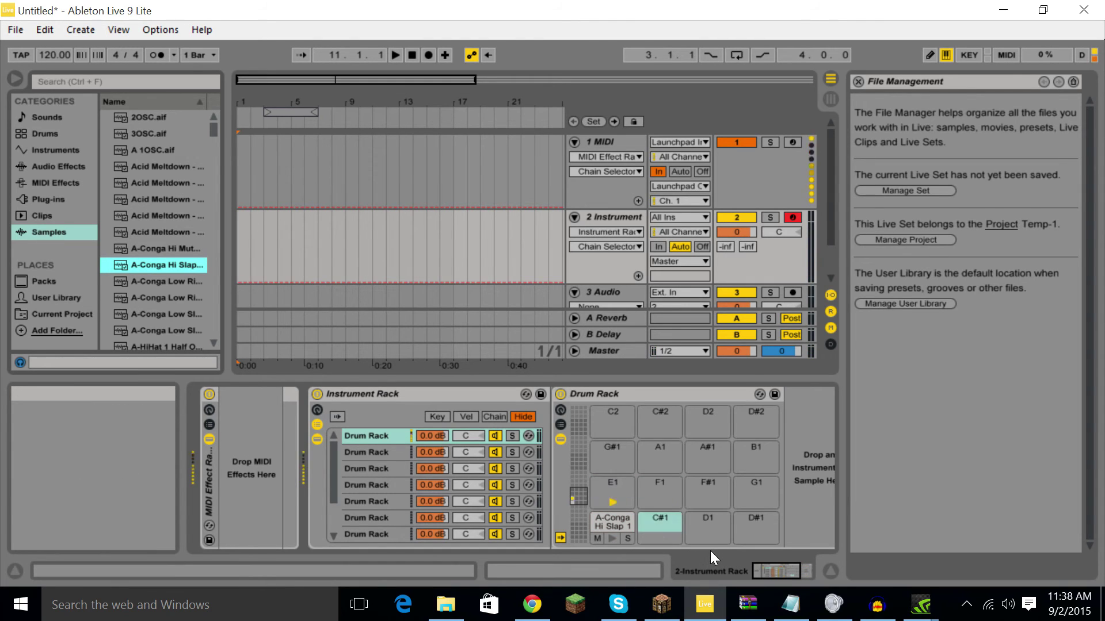
# Step: Delete the conga sample from its pad and return to 1 MIDI's MIDI Effect Rack
pyautogui.rightClick(608, 535)
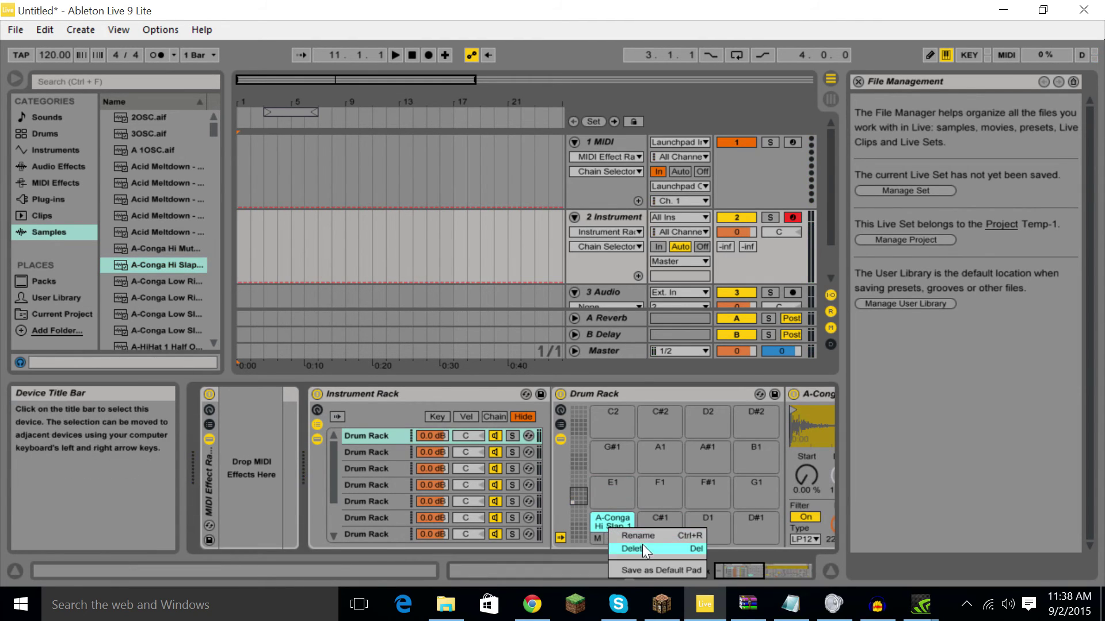
pyautogui.click(642, 547)
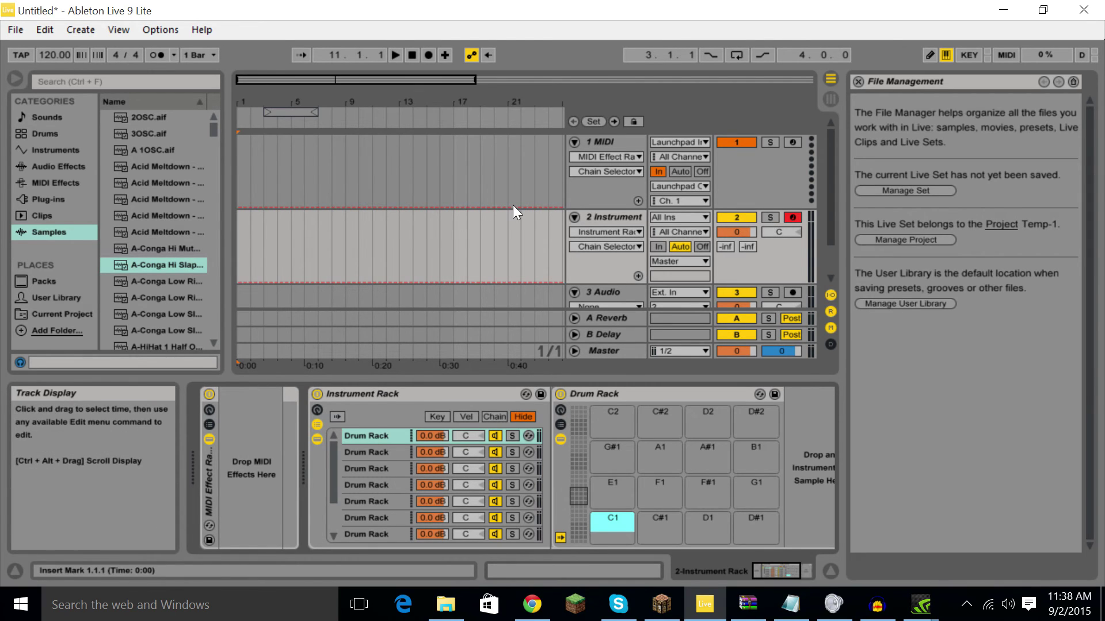
pyautogui.click(592, 141)
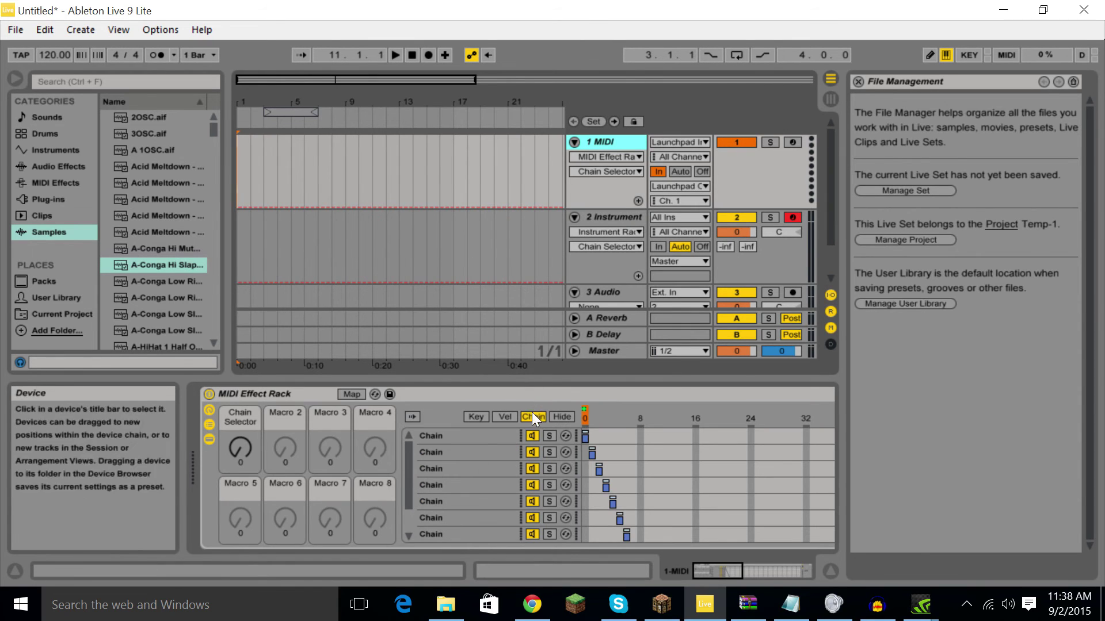
# Step: Add a Chord effect to the first MIDI rack chain with Shift 1 at +34 st
pyautogui.click(562, 417)
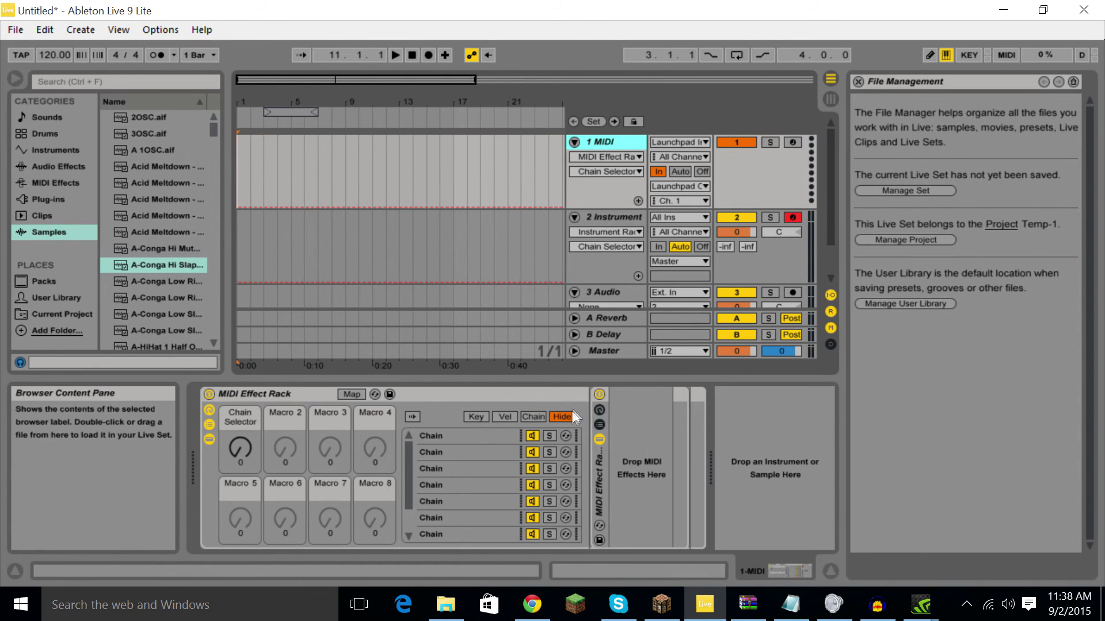
pyautogui.click(599, 427)
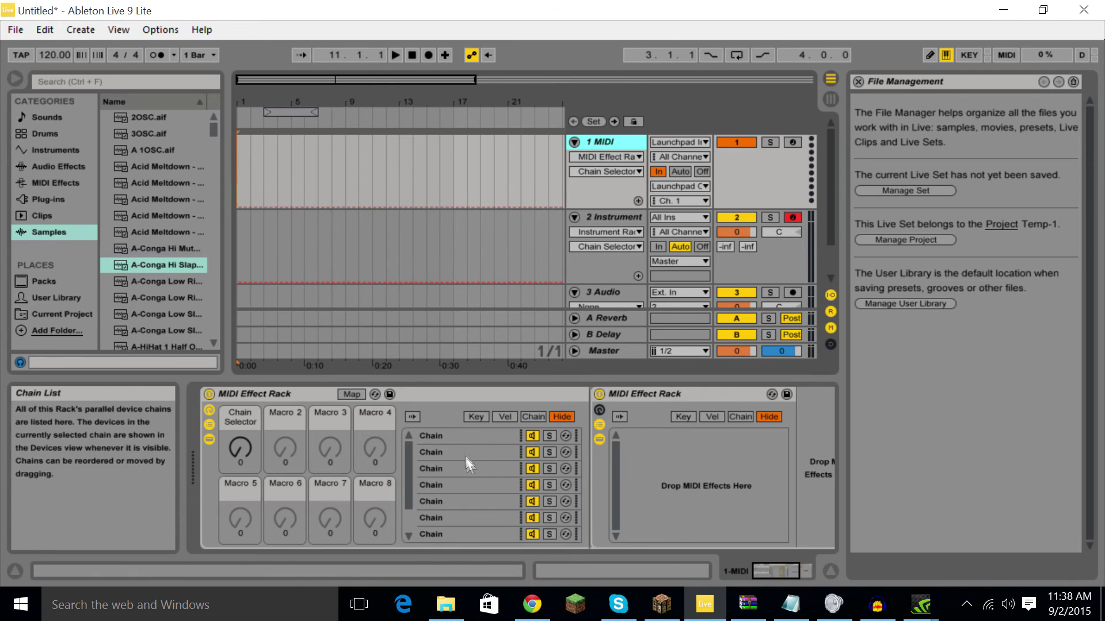
pyautogui.click(450, 436)
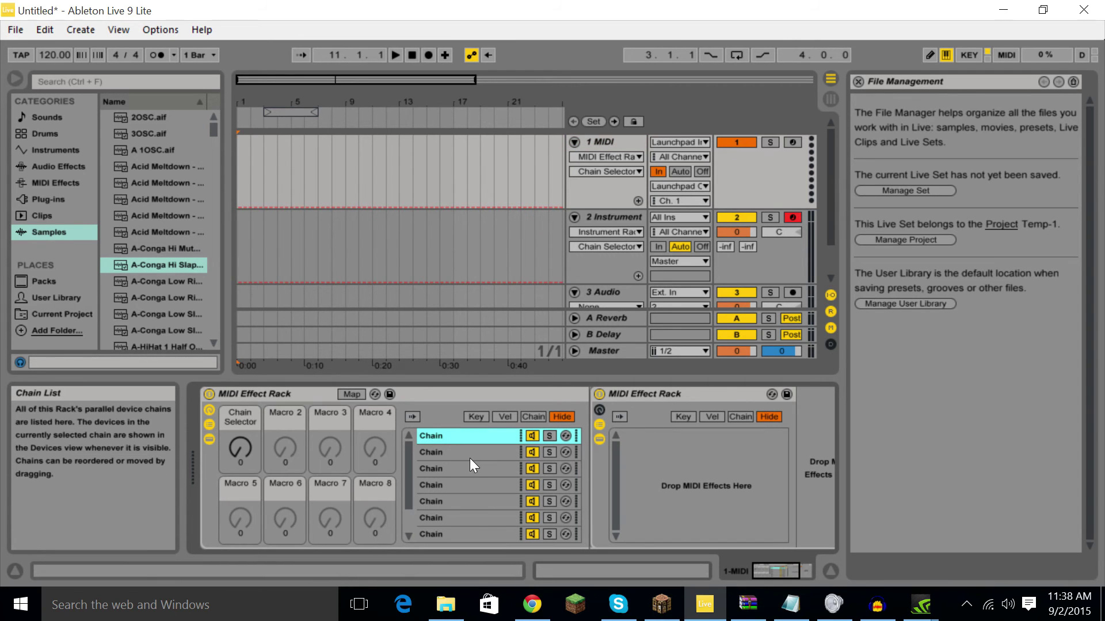
pyautogui.click(60, 183)
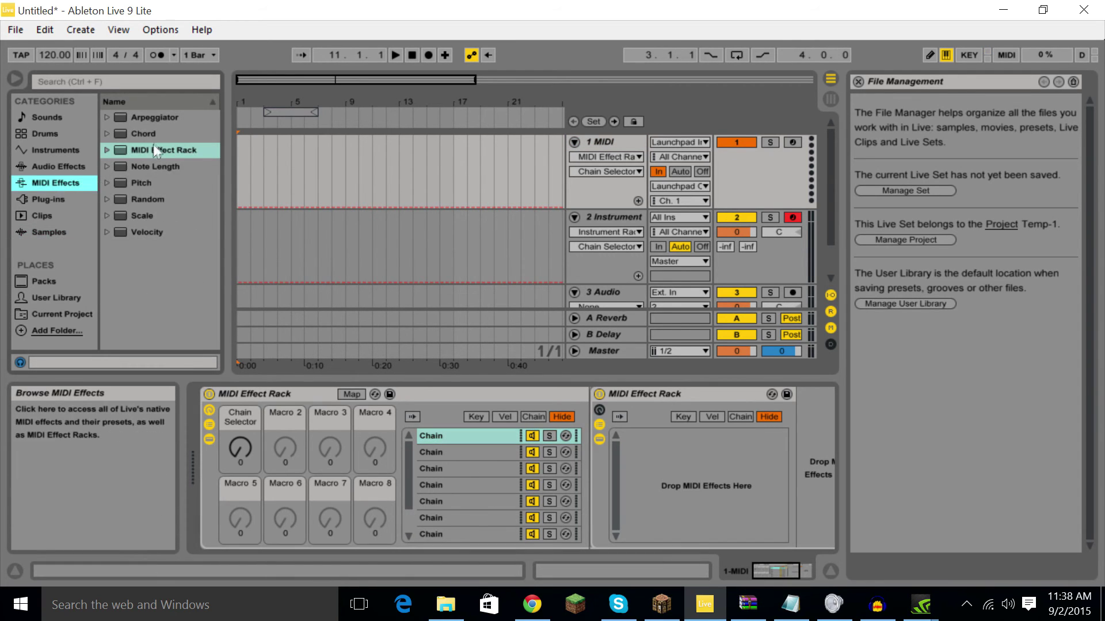
pyautogui.moveTo(143, 134); pyautogui.dragTo(716, 491)
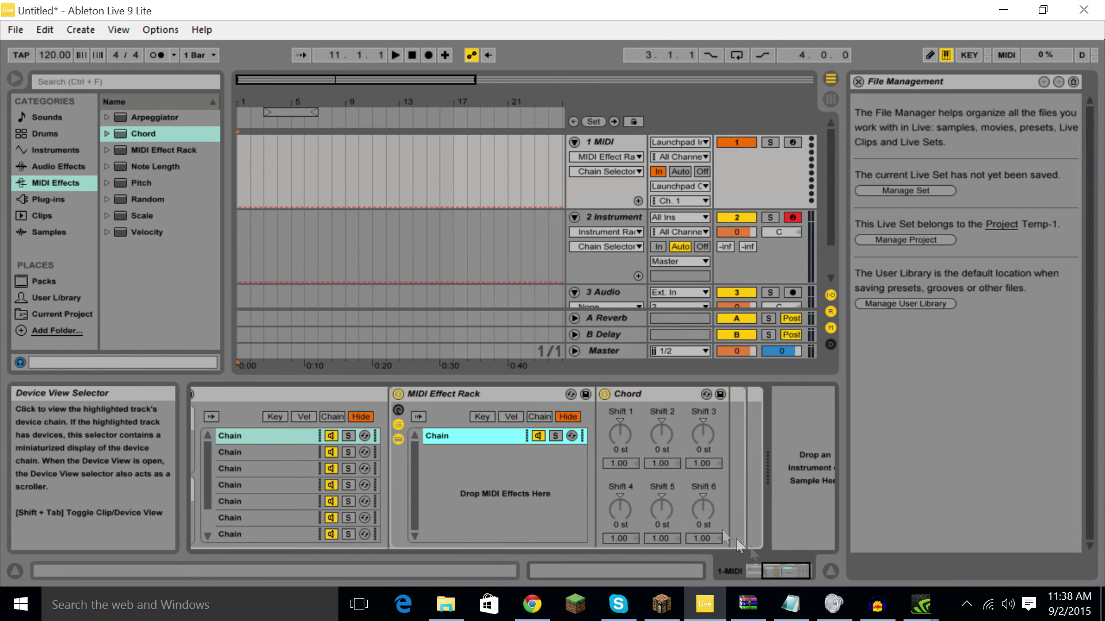
pyautogui.moveTo(627, 444); pyautogui.dragTo(627, 403)
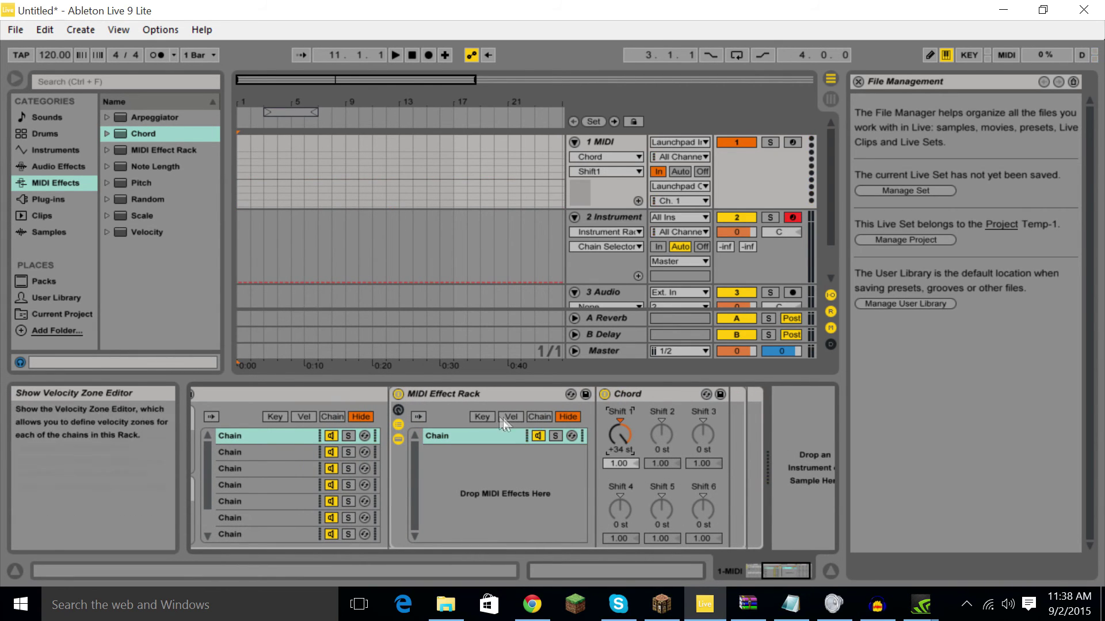
# Step: Show the nested rack's key zone editor and check its chain options without changes
pyautogui.click(482, 417)
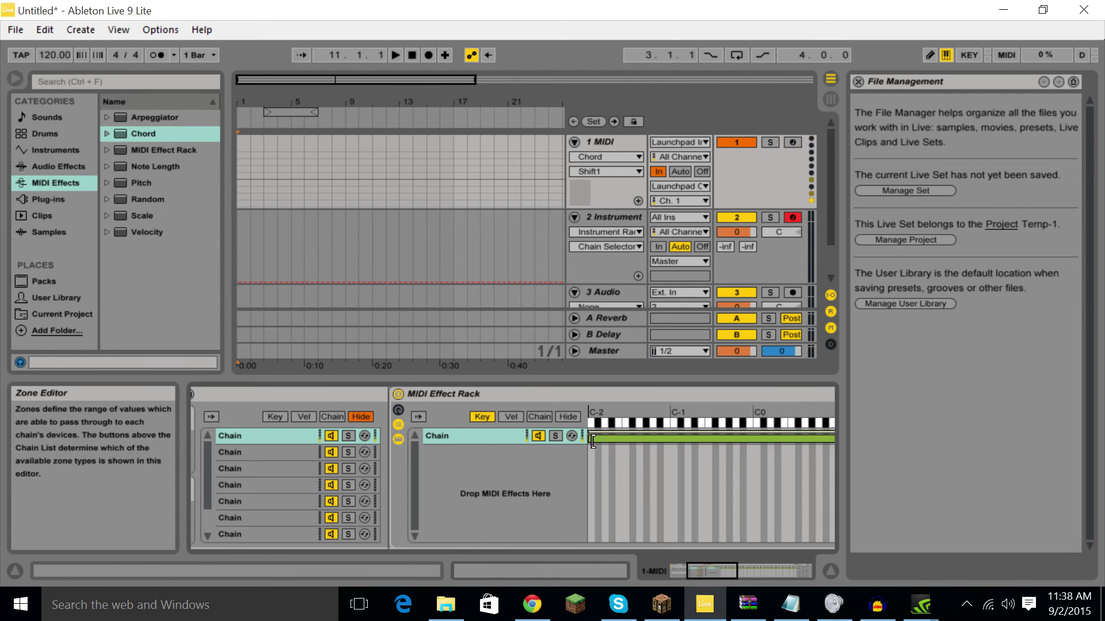
pyautogui.moveTo(711, 567); pyautogui.dragTo(627, 532)
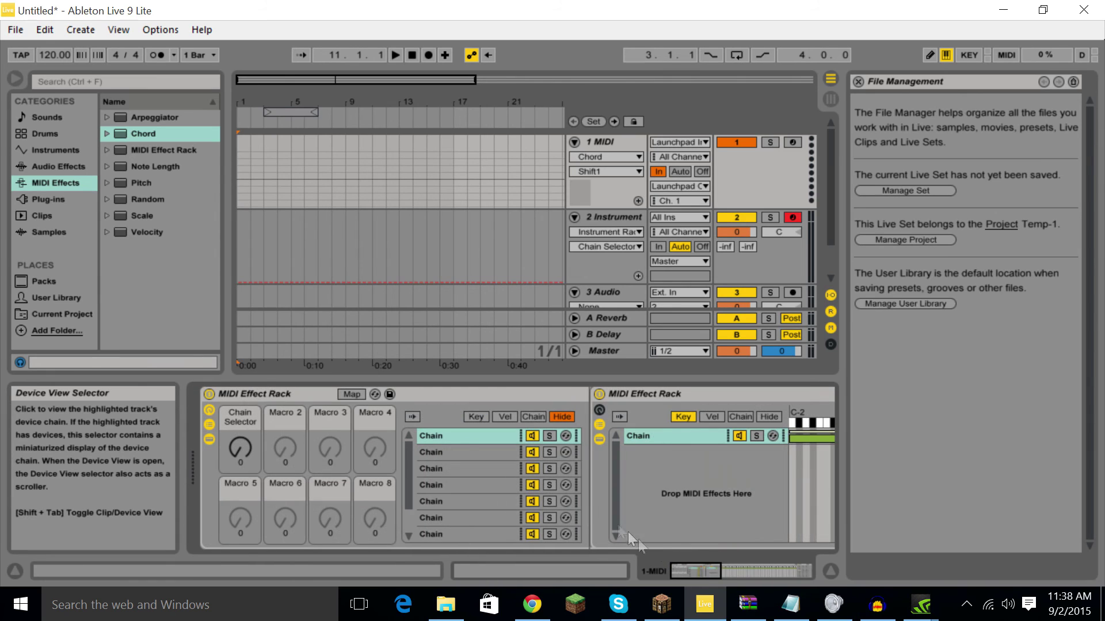
pyautogui.rightClick(640, 445)
pyautogui.rightClick(644, 441)
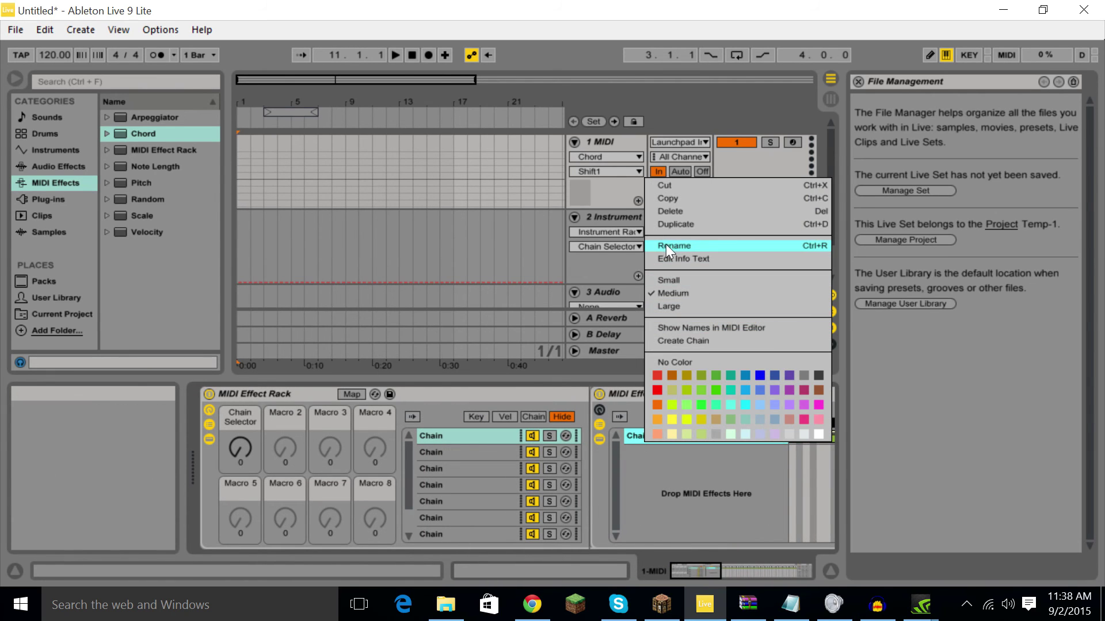
pyautogui.click(670, 224)
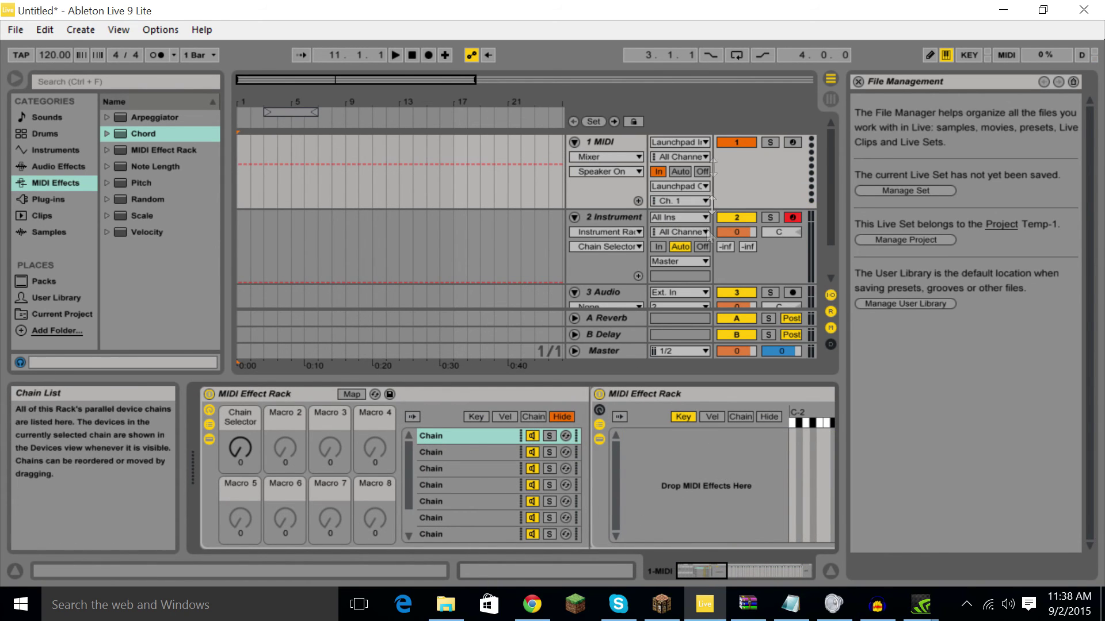
# Step: Keep Launchpad Input and Launchpad Output as the 1 MIDI track's input and output
pyautogui.click(666, 143)
pyautogui.click(685, 182)
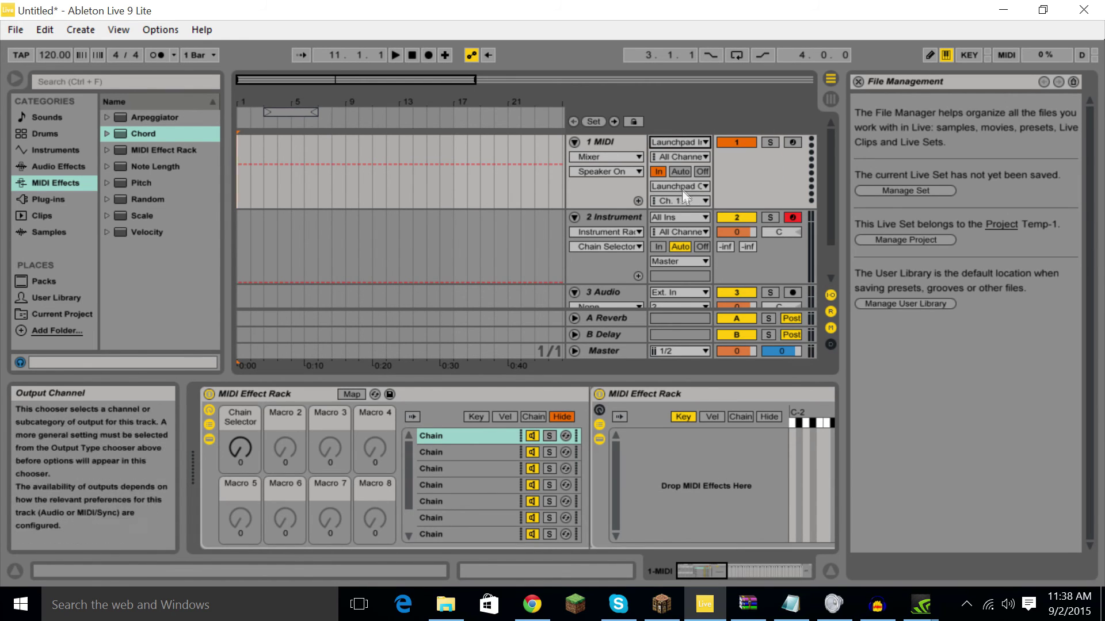
pyautogui.click(682, 189)
pyautogui.click(699, 208)
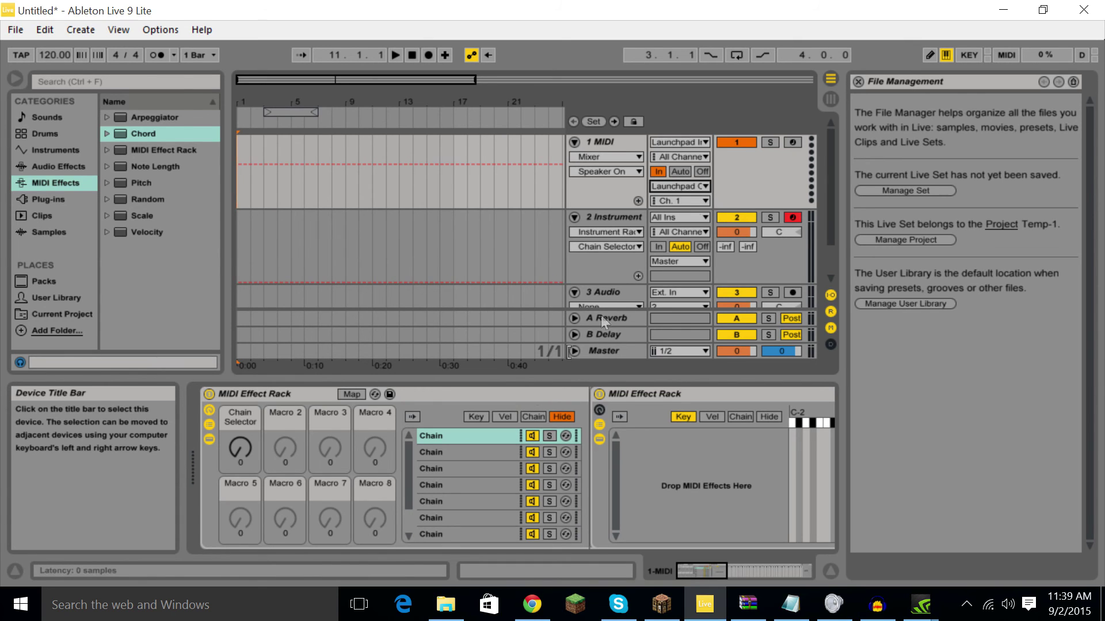
# Step: Show 2 Instrument's rack, step through Drum Rack chains two to five, and close File Management
pyautogui.click(623, 217)
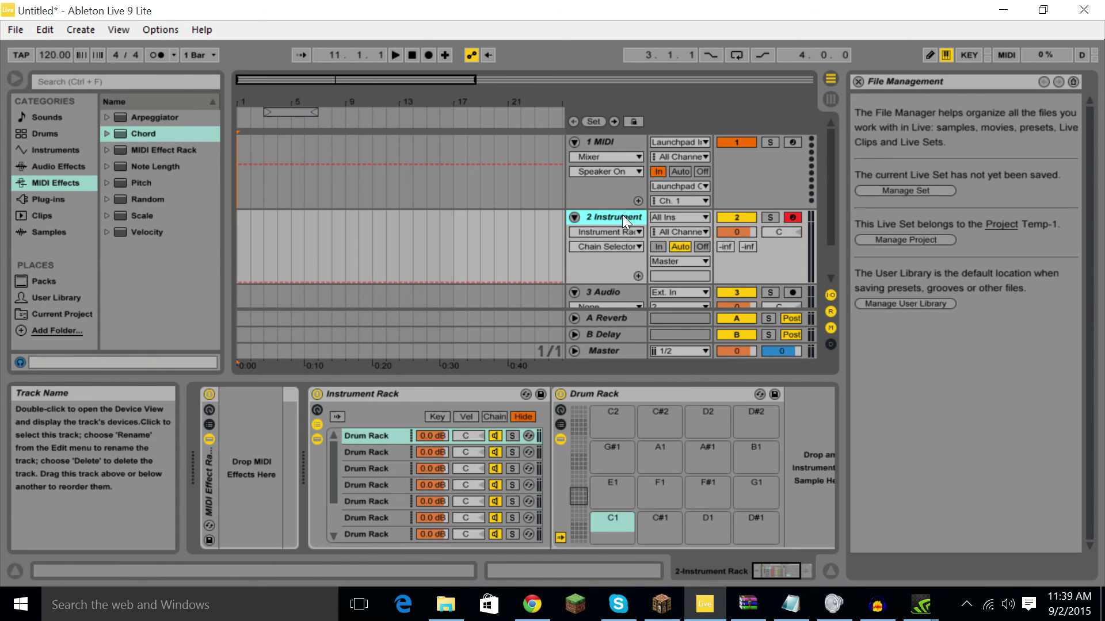
pyautogui.click(378, 452)
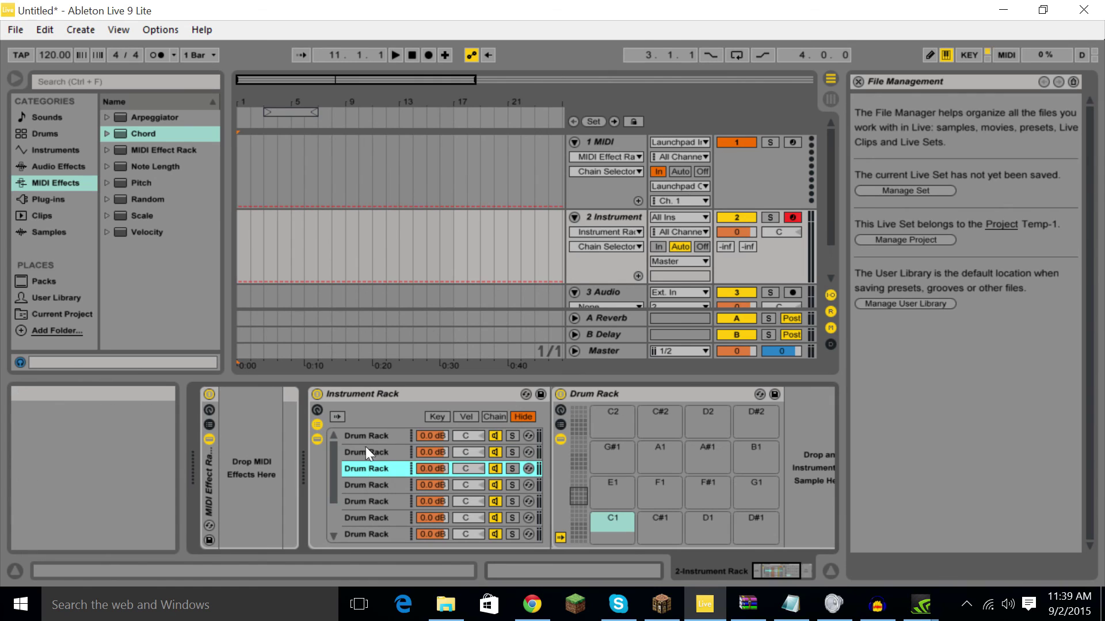
pyautogui.click(359, 471)
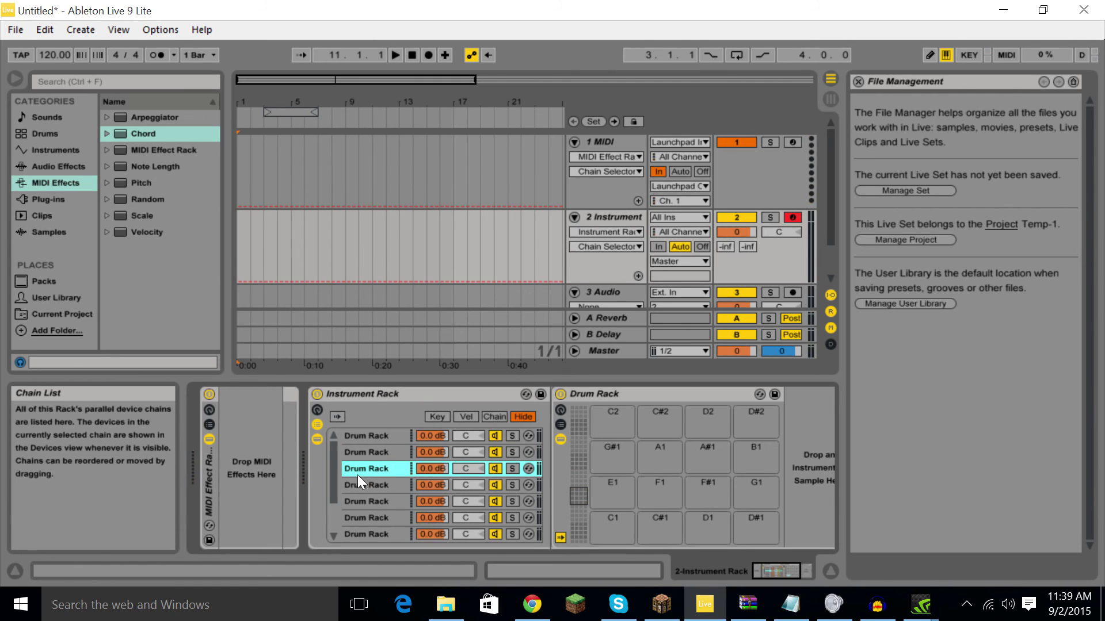
pyautogui.click(362, 485)
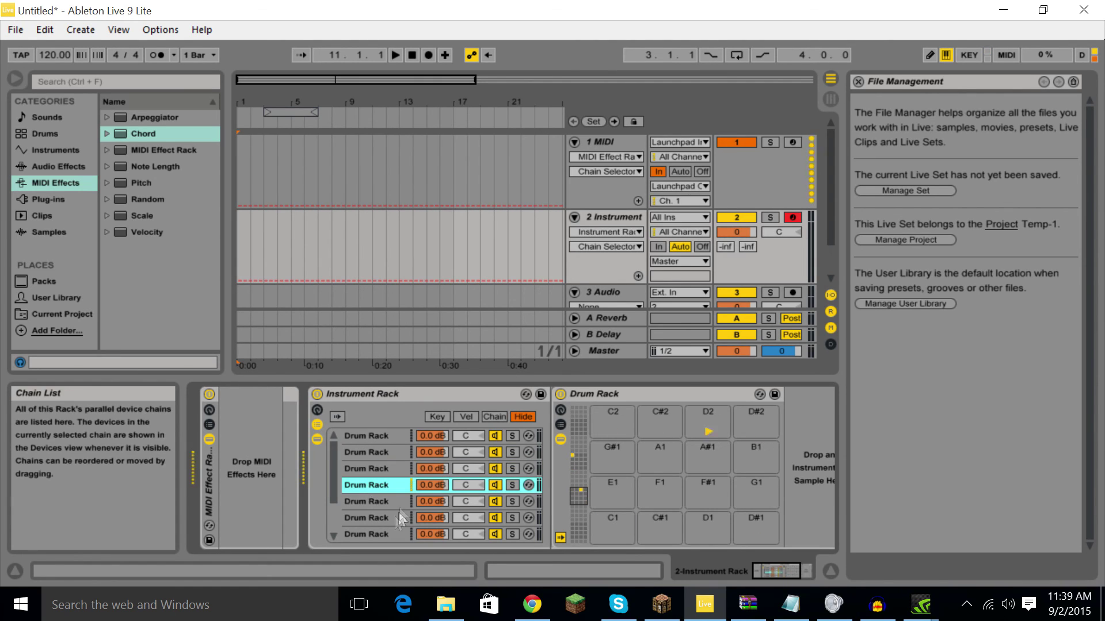
pyautogui.click(388, 501)
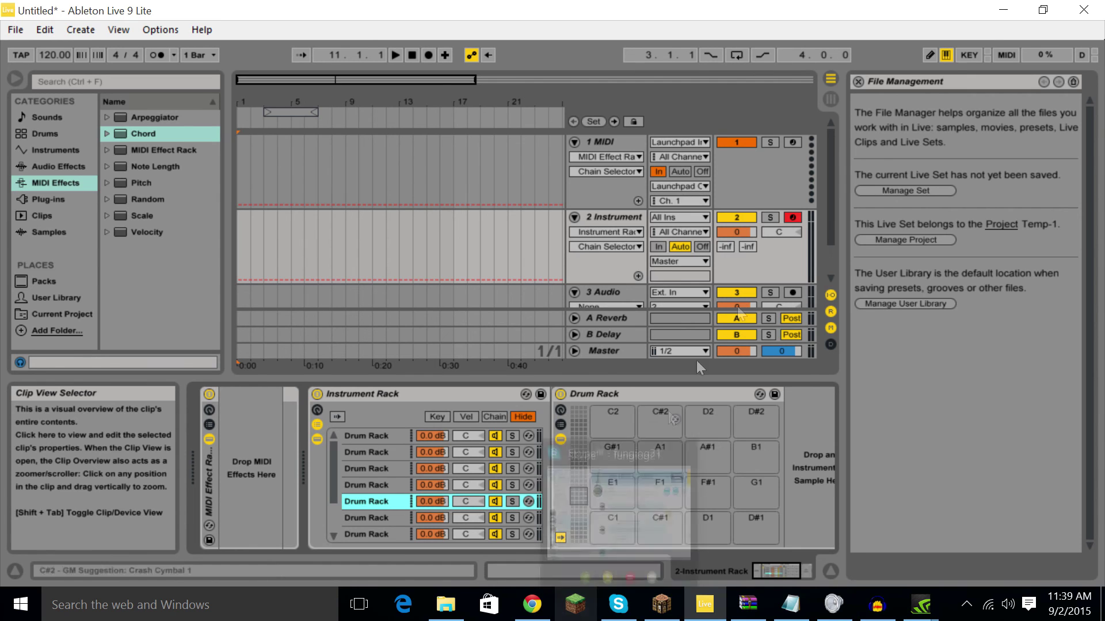
pyautogui.click(858, 81)
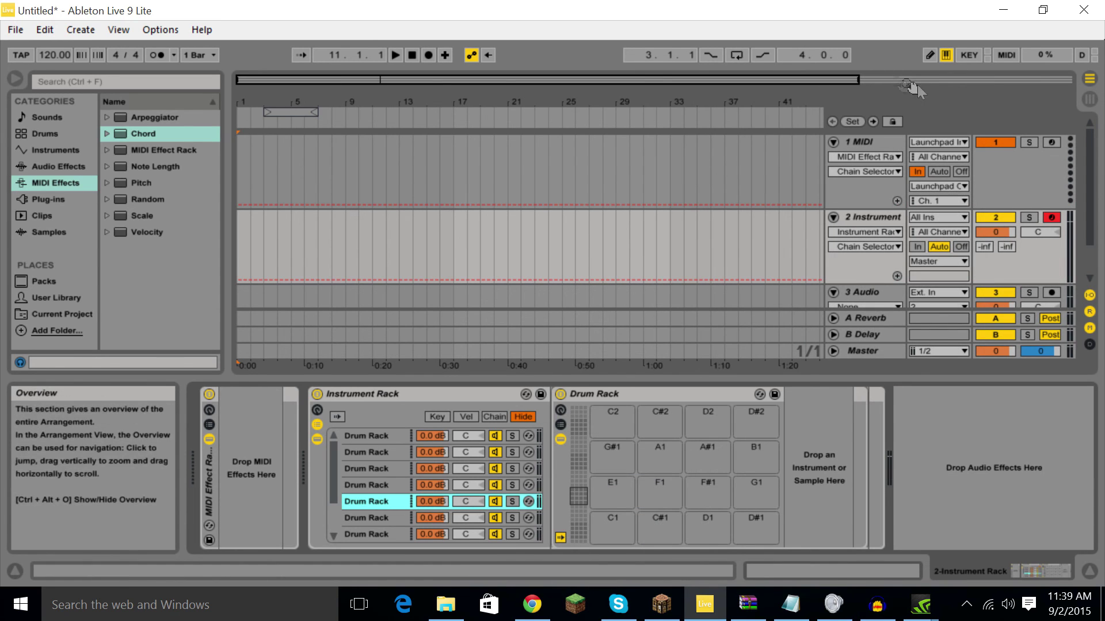